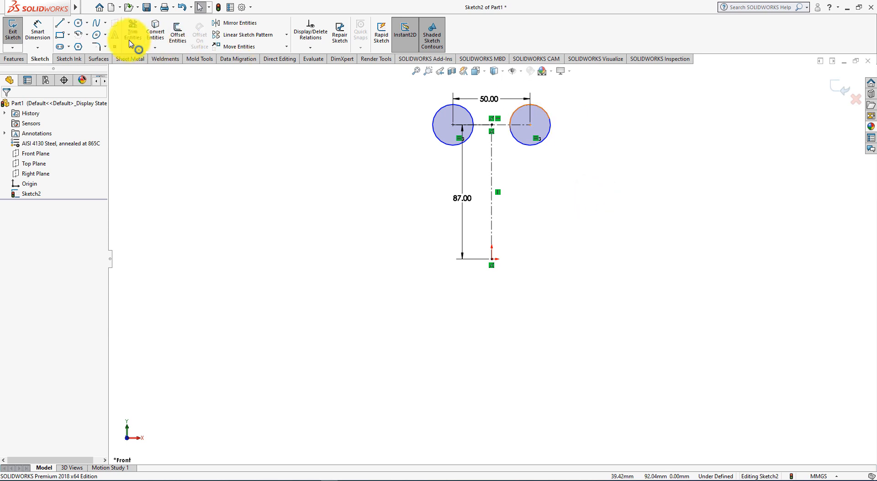
# Step: Dimension the right-hand circle's diameter and set it to 20 mm, matching the reference drawing
pyautogui.click(37, 28)
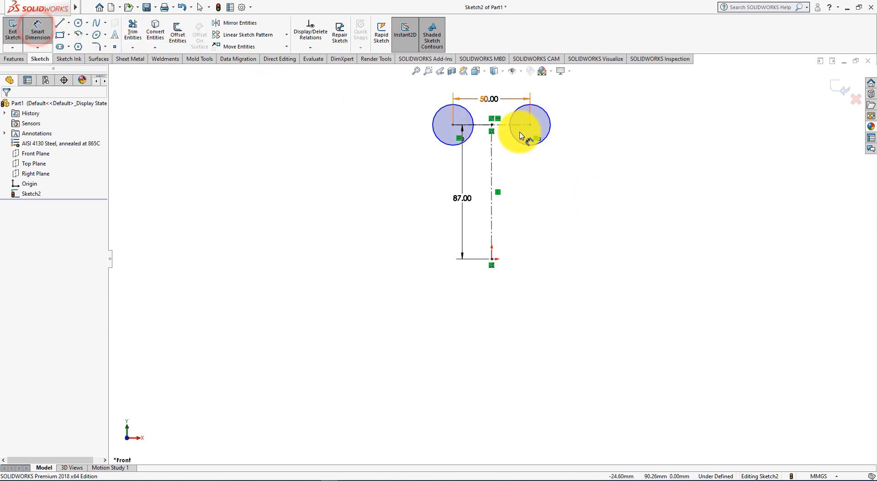
pyautogui.click(550, 121)
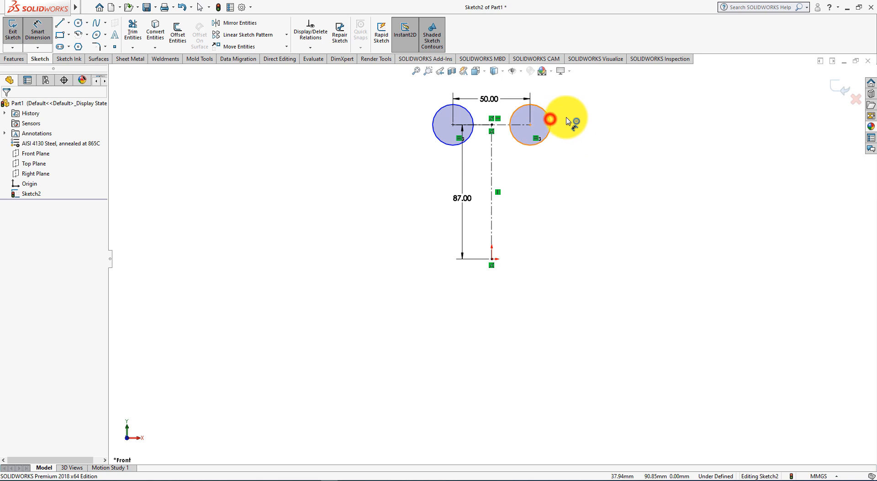
pyautogui.click(605, 105)
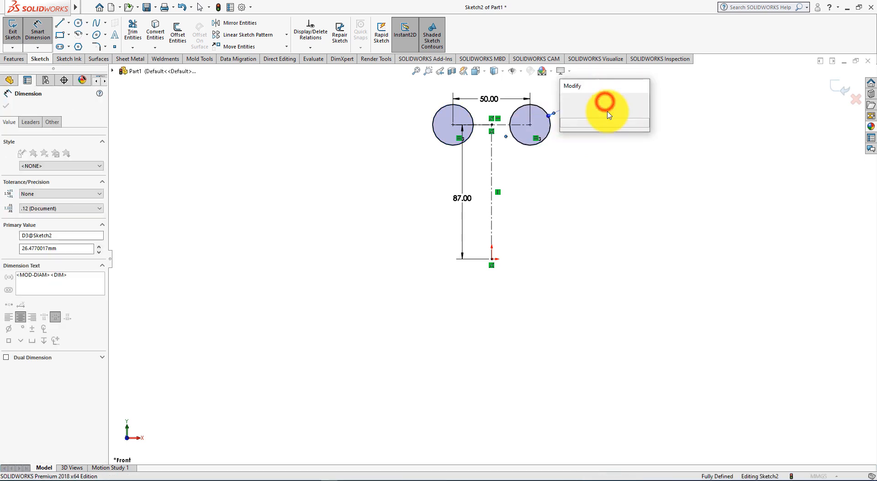
pyautogui.hotkey('alt', 'Tab')
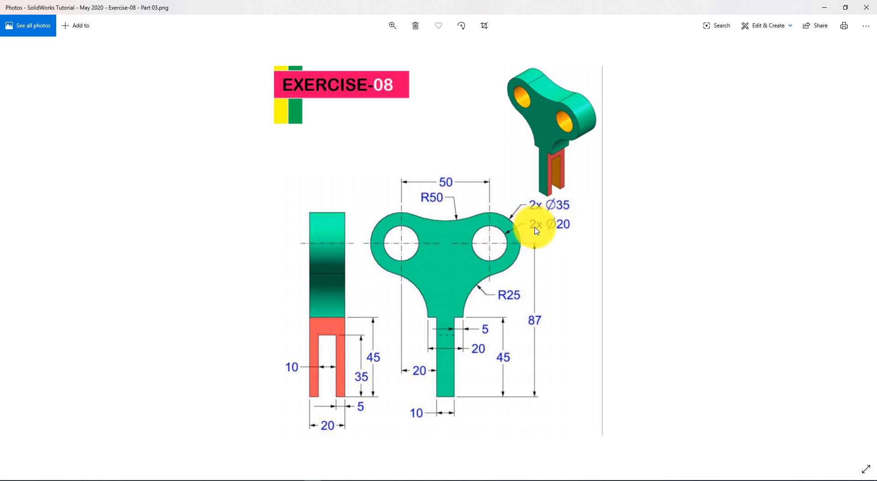
pyautogui.hotkey('alt', 'Tab')
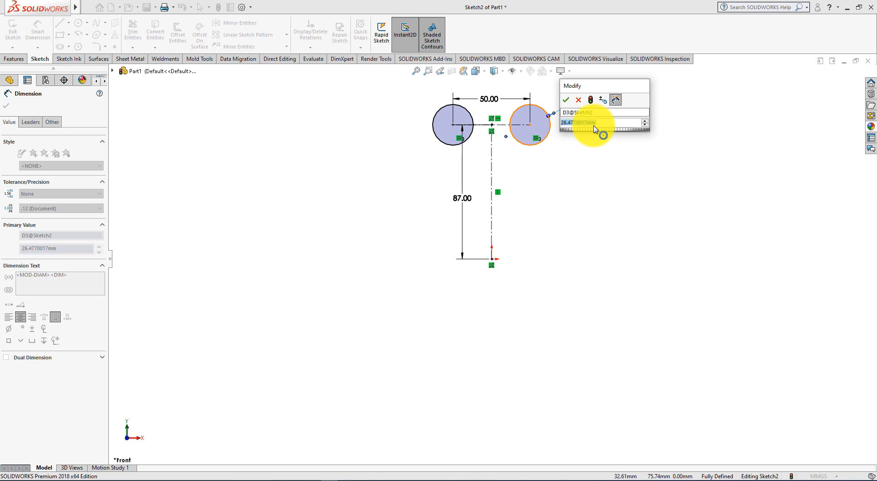
pyautogui.write('20')
pyautogui.press('Return')
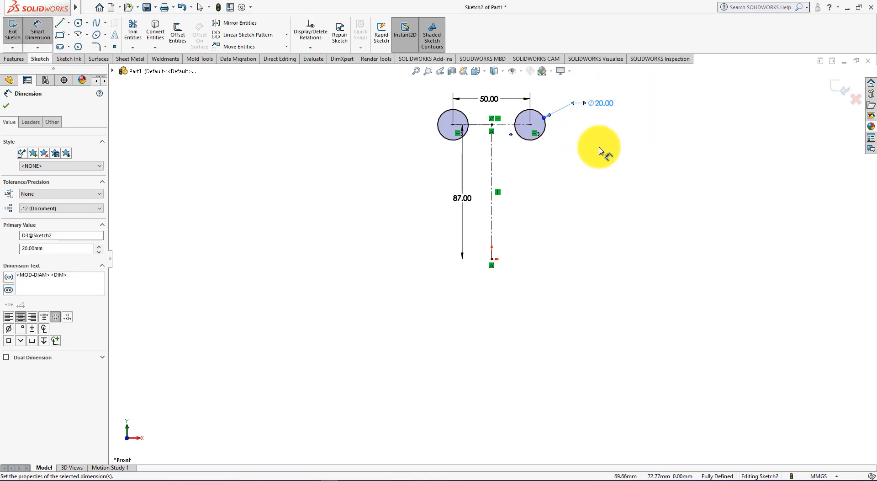
# Step: Sketch a larger circle around each small circle, concentric with it, with radii of about 19 mm on the left and 17 mm on the right
pyautogui.hotkey('alt', 'Tab')
pyautogui.hotkey('alt', 'Tab')
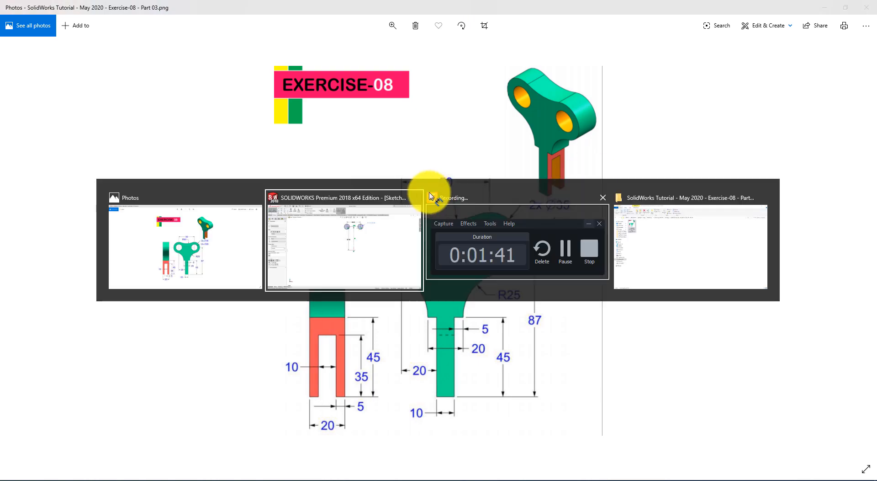
pyautogui.click(79, 22)
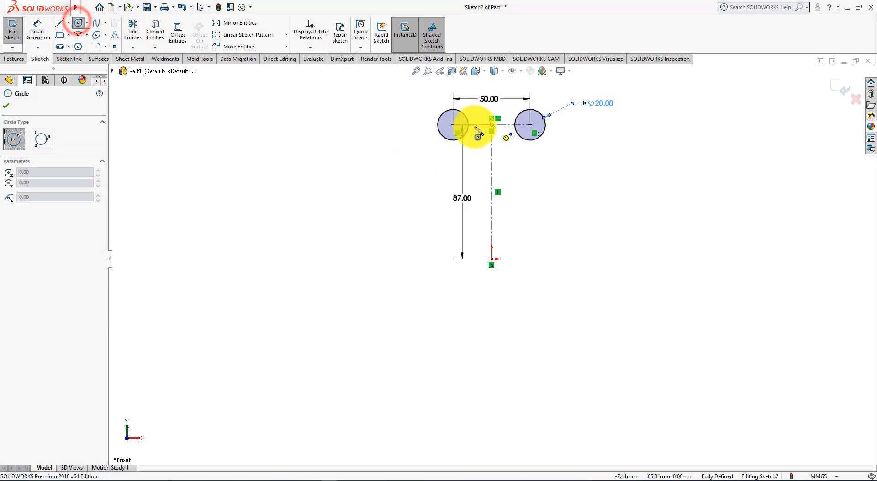
pyautogui.moveTo(452, 125); pyautogui.dragTo(424, 125)
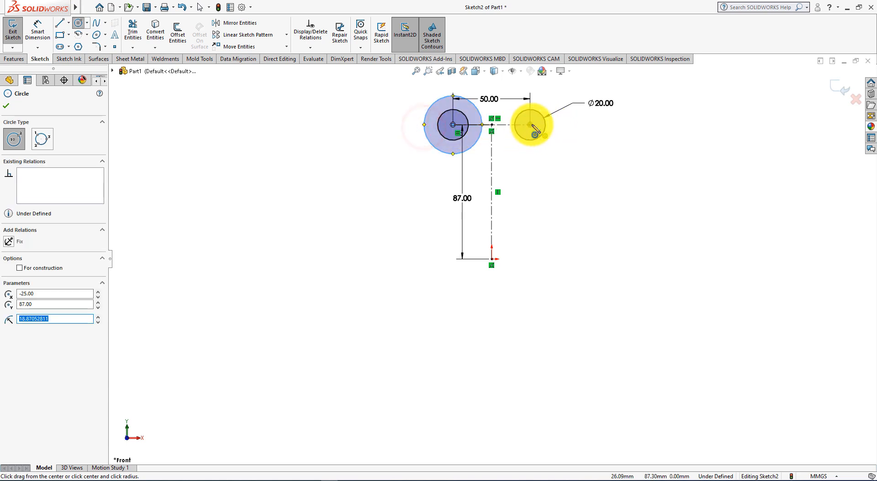
pyautogui.moveTo(530, 124); pyautogui.dragTo(553, 137)
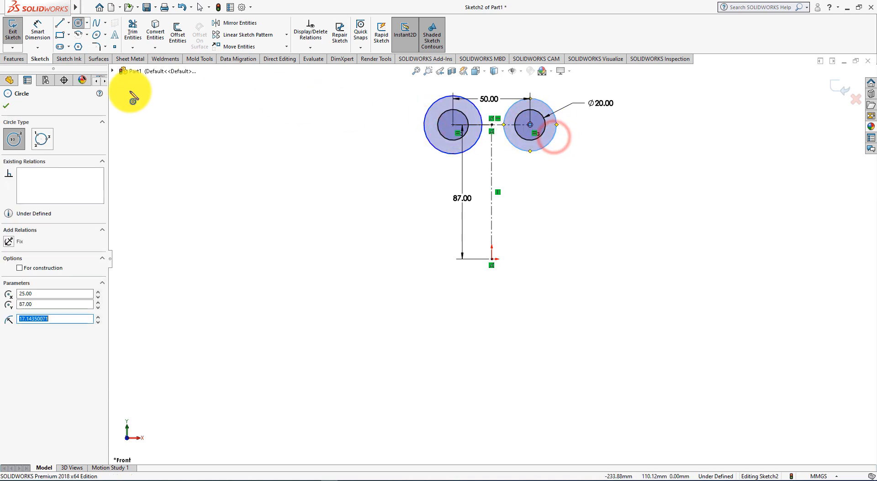
pyautogui.click(6, 106)
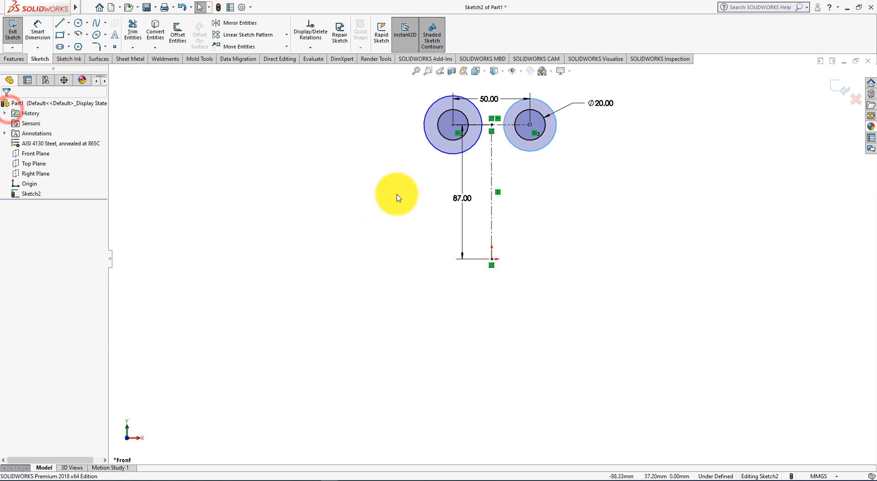
# Step: Add an Equal relation between the two outer circles
pyautogui.click(446, 157)
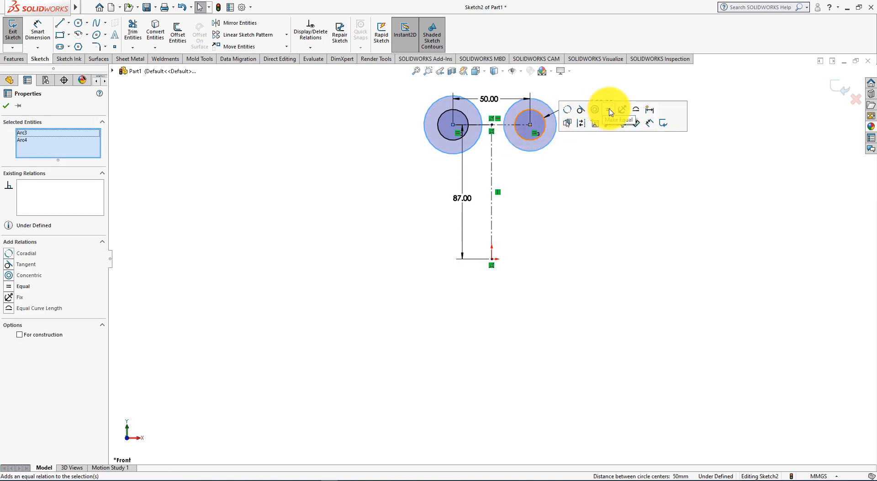
pyautogui.click(611, 112)
pyautogui.click(598, 221)
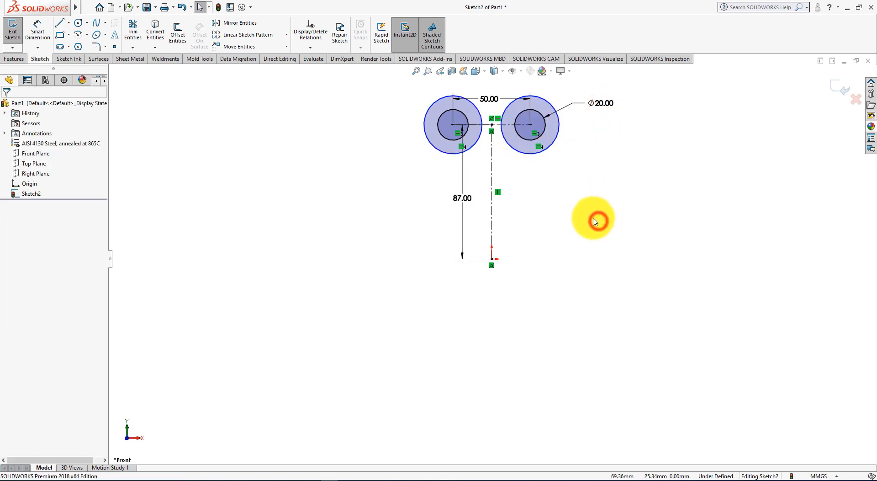
# Step: Dimension the right outer circle's diameter and set it to 35 mm, matching the reference drawing
pyautogui.click(38, 32)
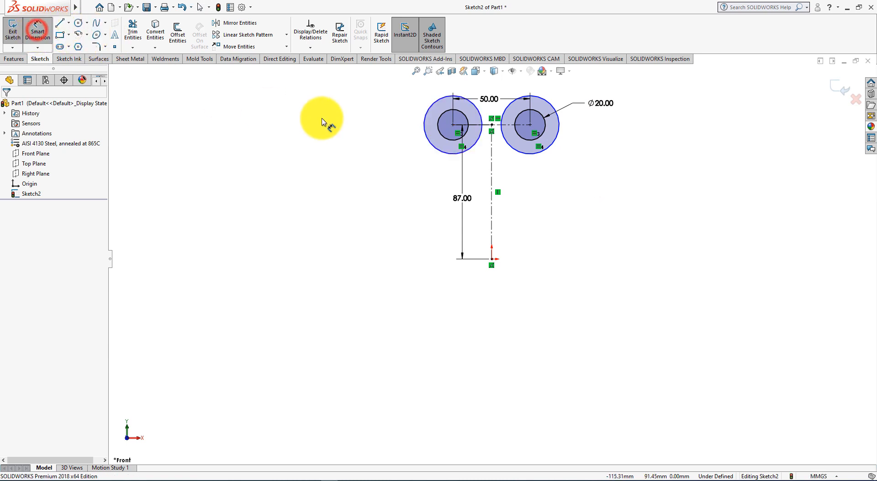
pyautogui.click(567, 129)
pyautogui.click(621, 131)
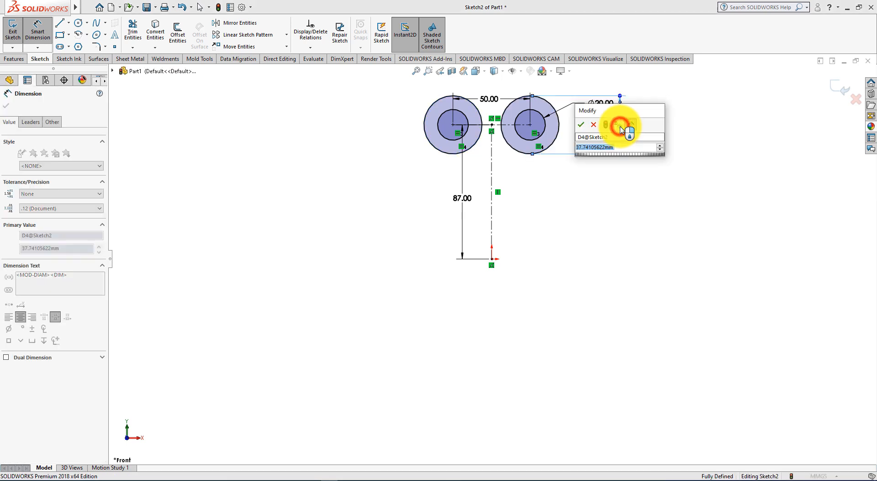
pyautogui.hotkey('alt', 'Tab')
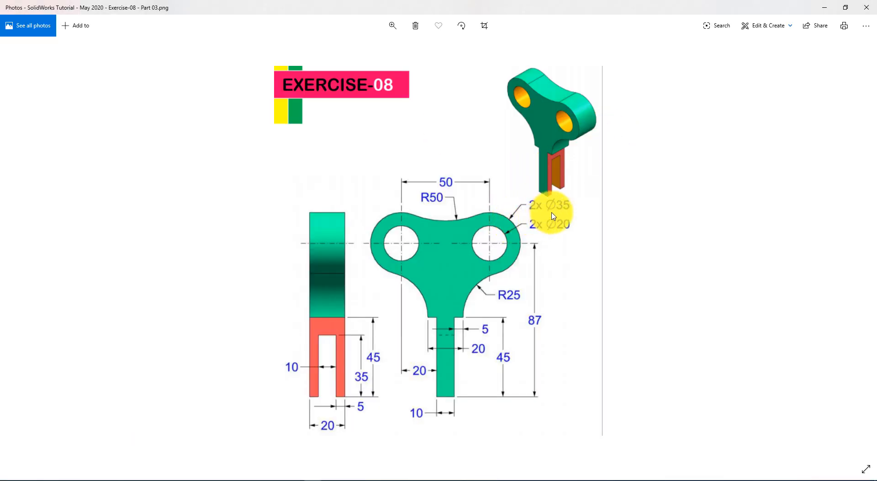
pyautogui.hotkey('alt', 'Tab')
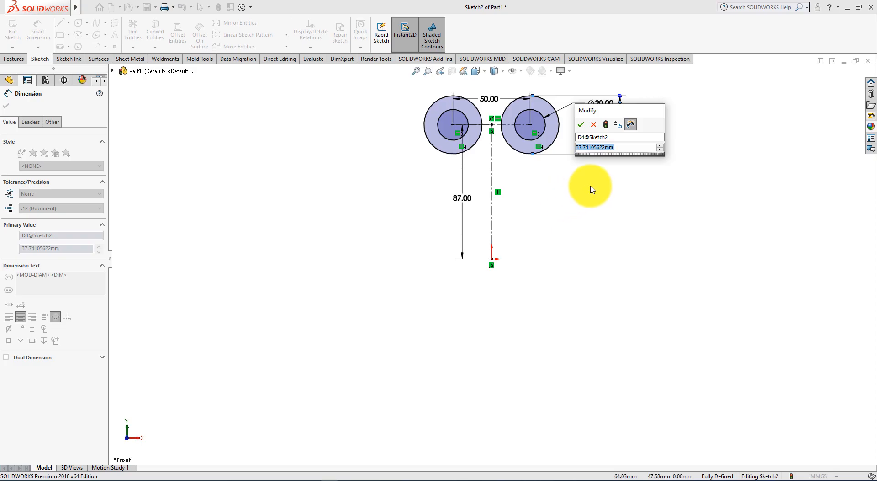
pyautogui.write('35')
pyautogui.press('Return')
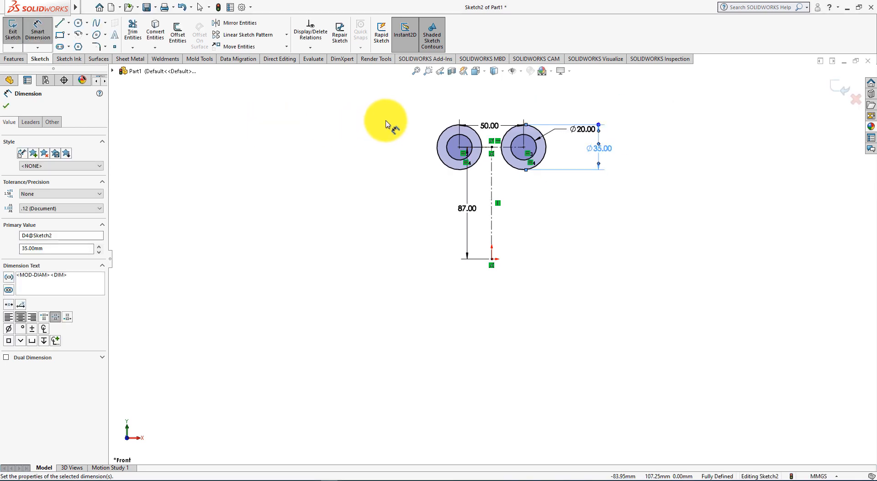
# Step: Sketch a steep line down beside the vertical centerline, joined to a horizontal line about 11 mm long that ends at the origin
pyautogui.hotkey('alt', 'Tab')
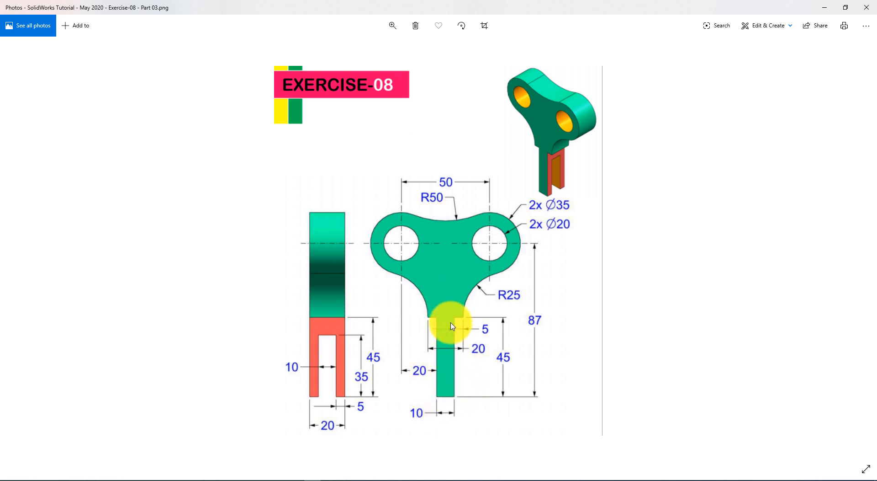
pyautogui.hotkey('alt', 'Tab')
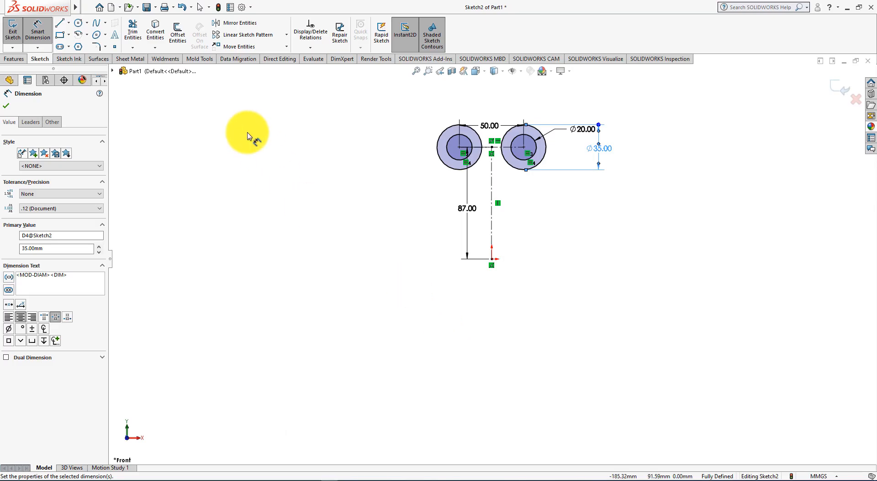
pyautogui.click(60, 24)
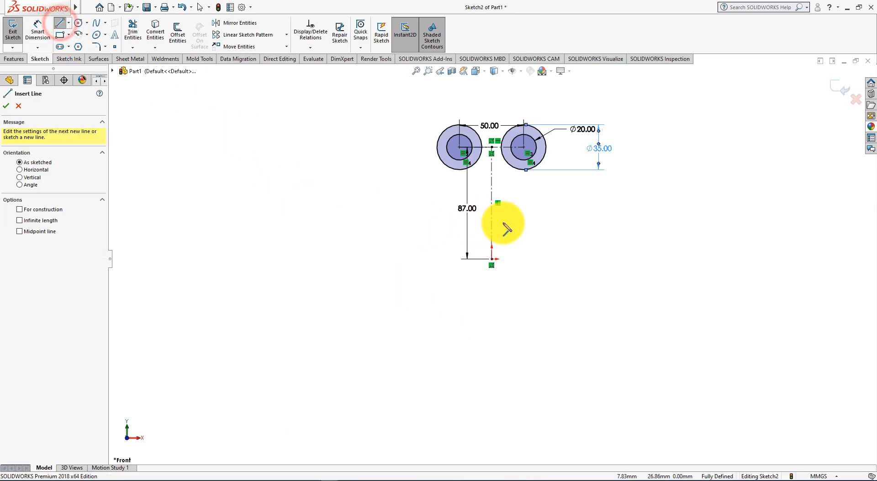
pyautogui.click(508, 206)
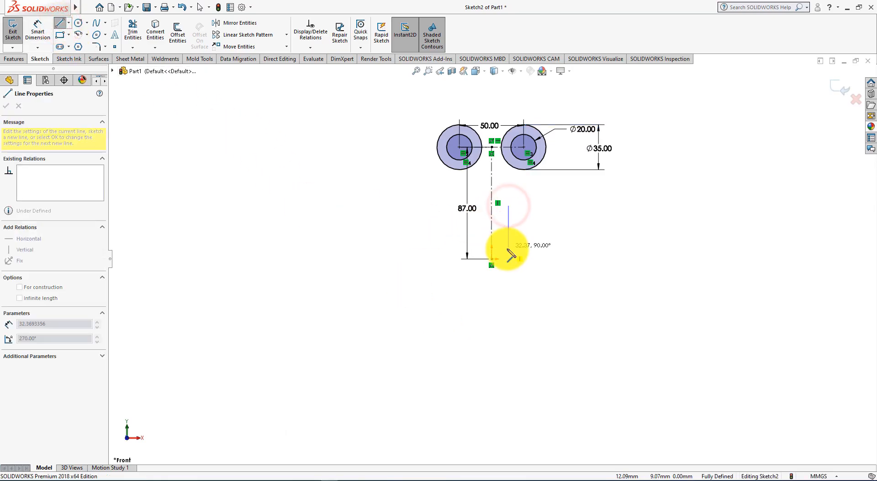
pyautogui.click(506, 259)
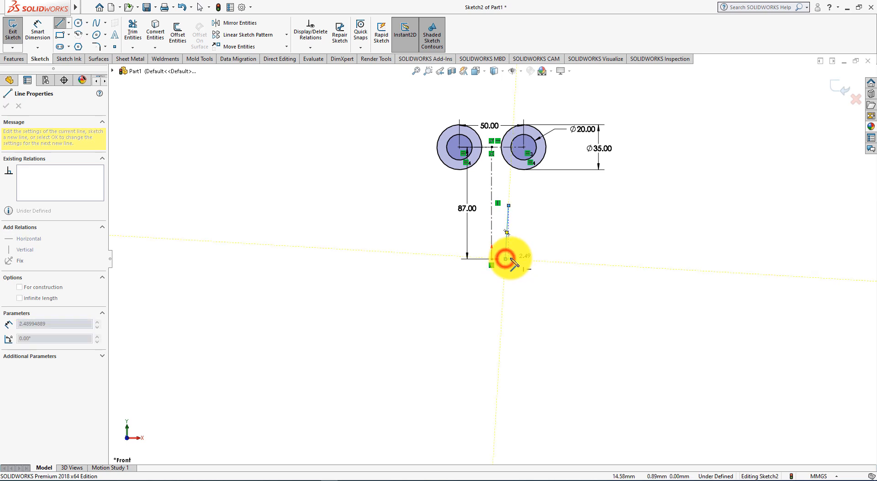
pyautogui.click(492, 259)
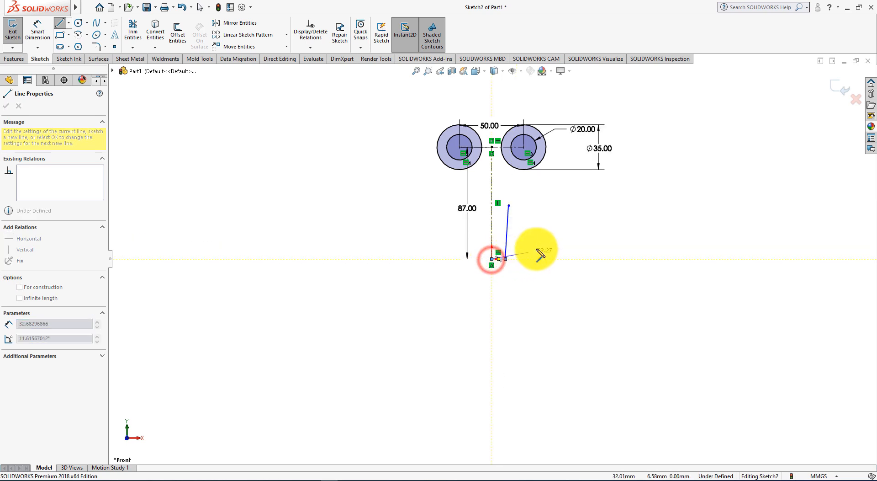
pyautogui.rightClick(537, 250)
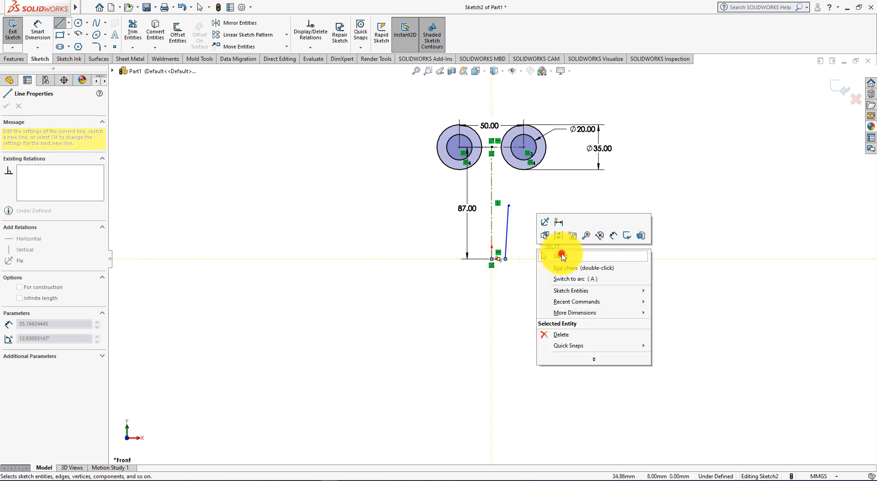
pyautogui.click(561, 255)
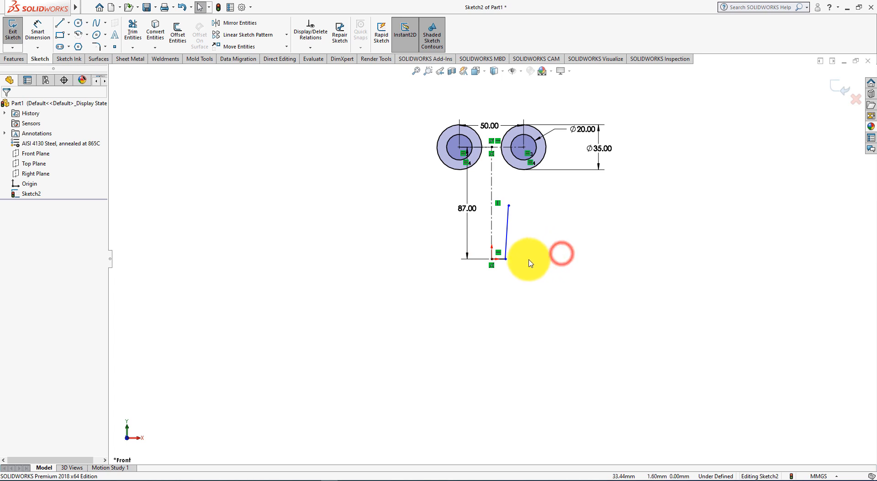
# Step: Add a Vertical relation to the slanted line beside the centerline
pyautogui.click(508, 241)
pyautogui.click(546, 193)
pyautogui.click(536, 273)
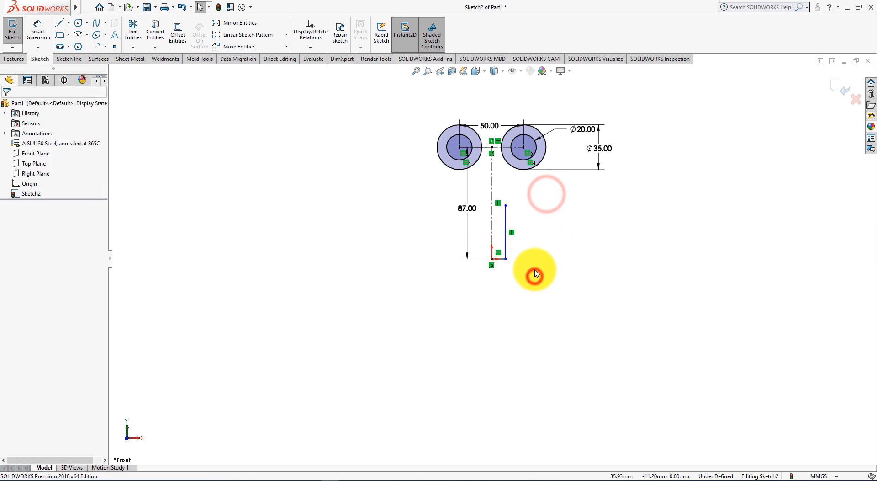
# Step: Sketch a short horizontal line outward from the vertical line's upper endpoint, away from the centerline
pyautogui.click(60, 24)
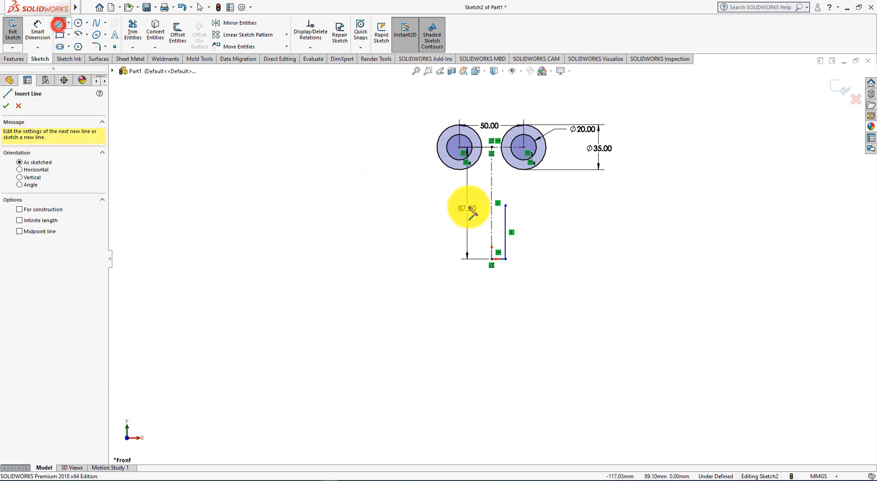
pyautogui.click(505, 205)
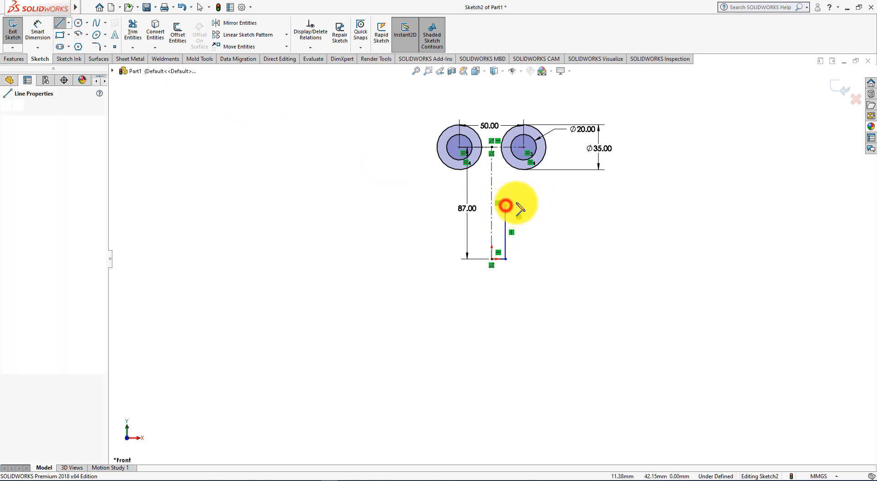
pyautogui.rightClick(562, 194)
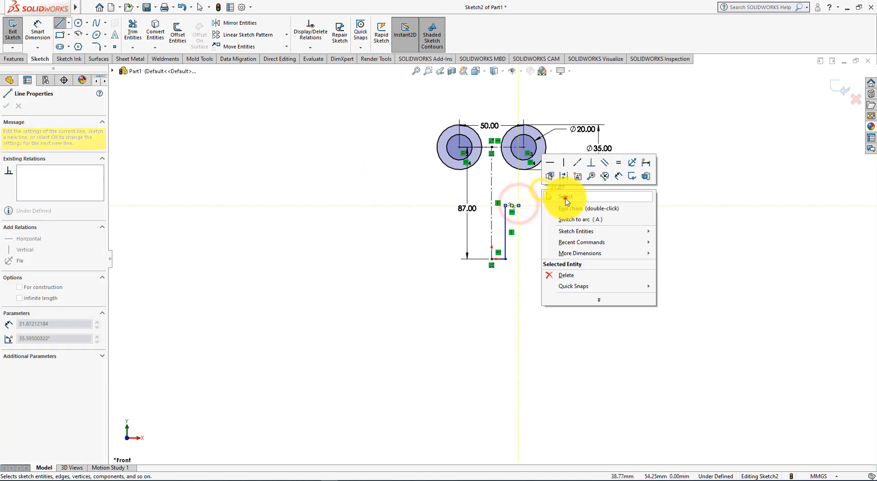
pyautogui.click(562, 199)
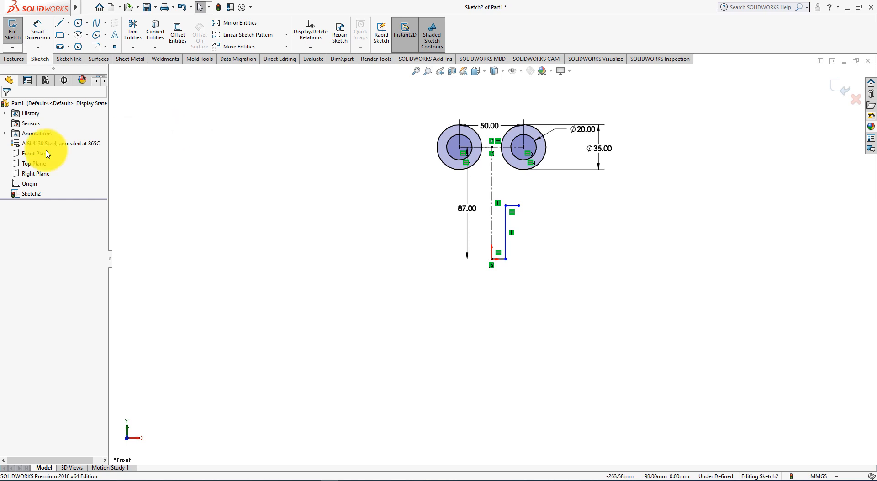
# Step: Dimension the bottom horizontal line at the origin and set its length to 10/2, half the reference drawing's stem width
pyautogui.click(35, 32)
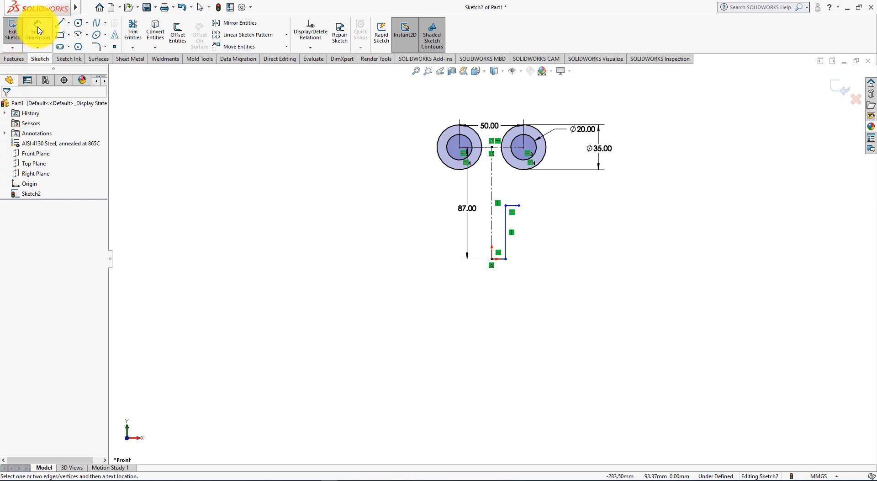
pyautogui.click(501, 259)
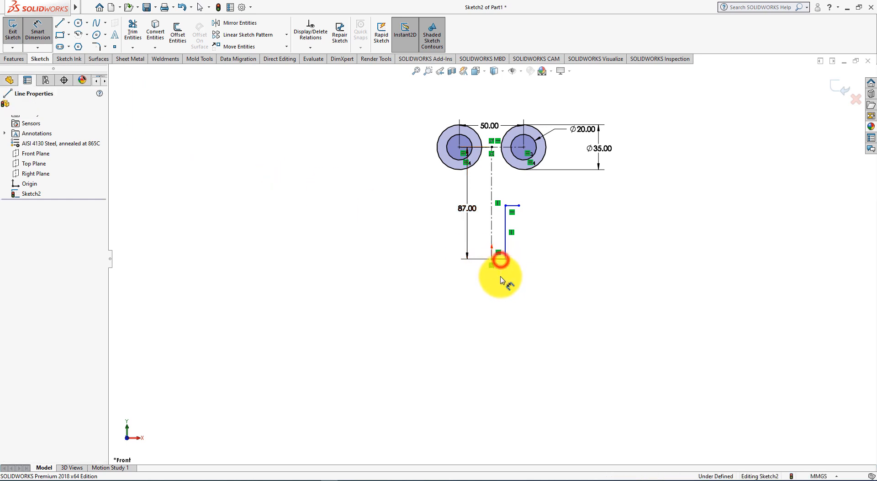
pyautogui.click(500, 292)
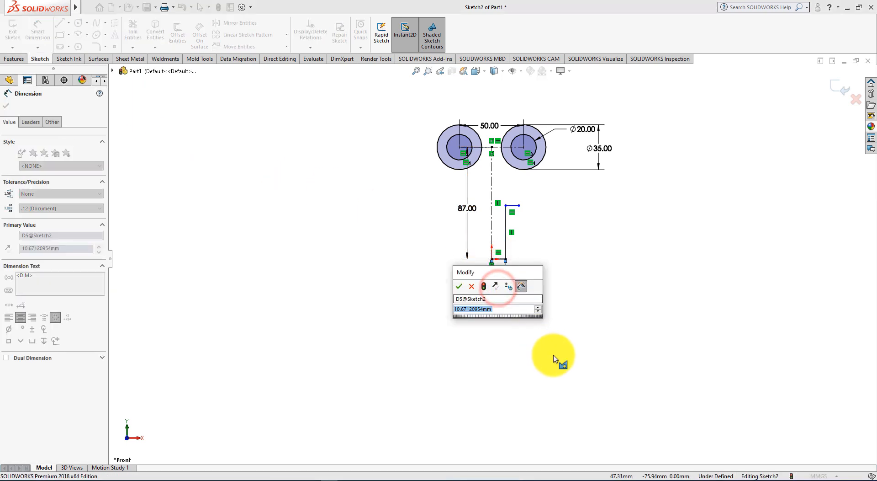
pyautogui.hotkey('alt', 'Tab')
pyautogui.hotkey('alt', 'Tab')
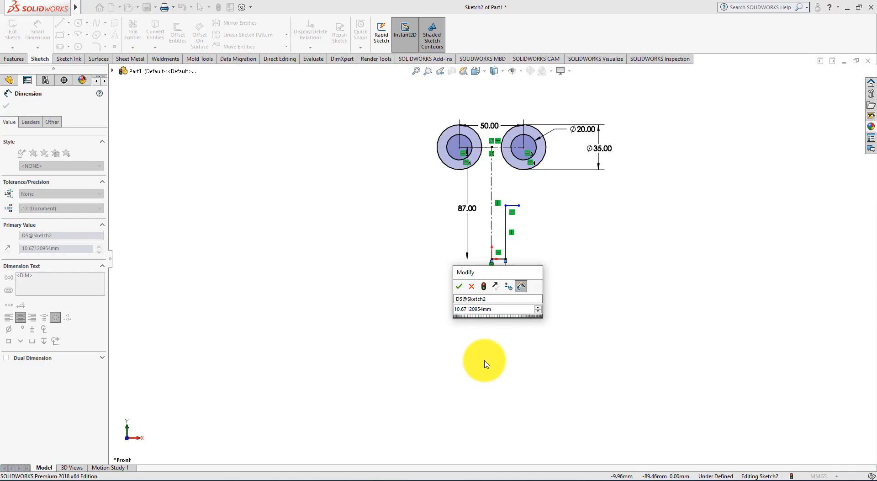
pyautogui.write('10')
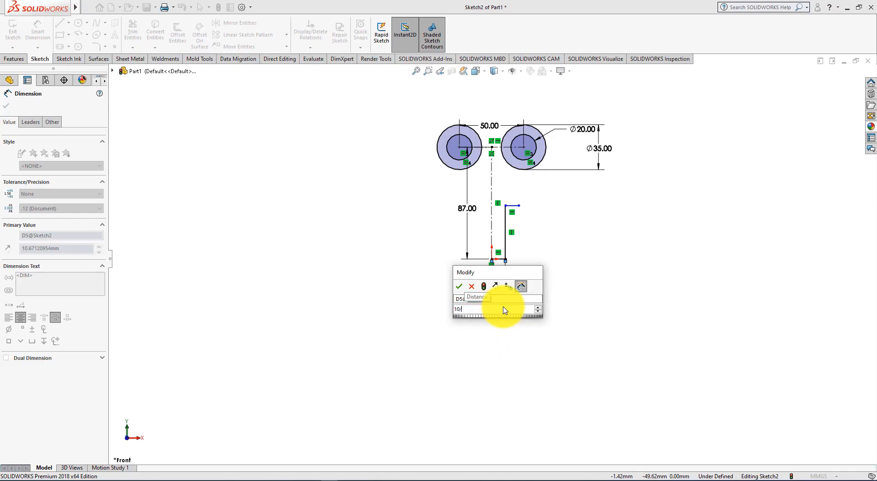
pyautogui.write('/2')
pyautogui.press('Return')
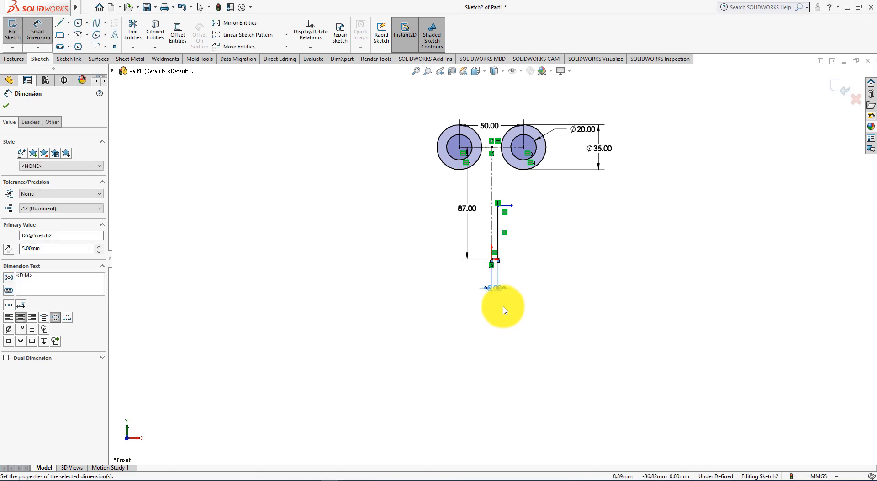
# Step: Dimension the vertical line beside the centerline and set its length to 45 mm, matching the reference drawing
pyautogui.click(501, 249)
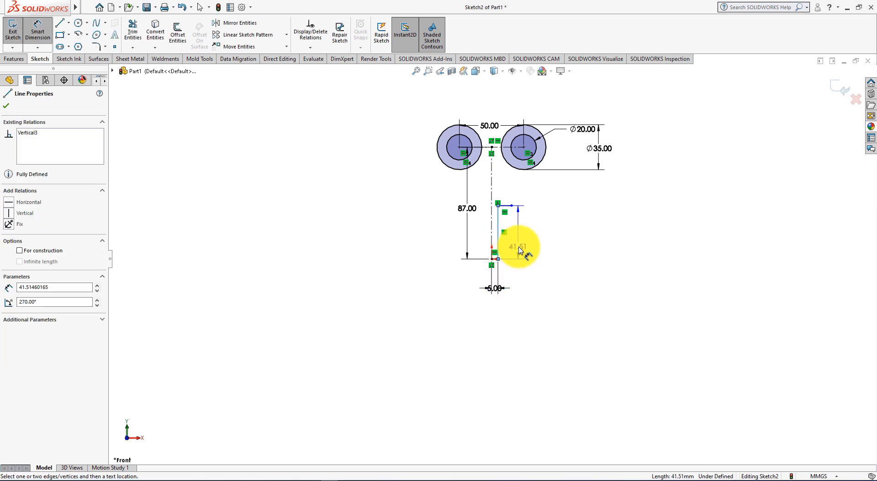
pyautogui.click(526, 249)
pyautogui.hotkey('alt', 'Tab')
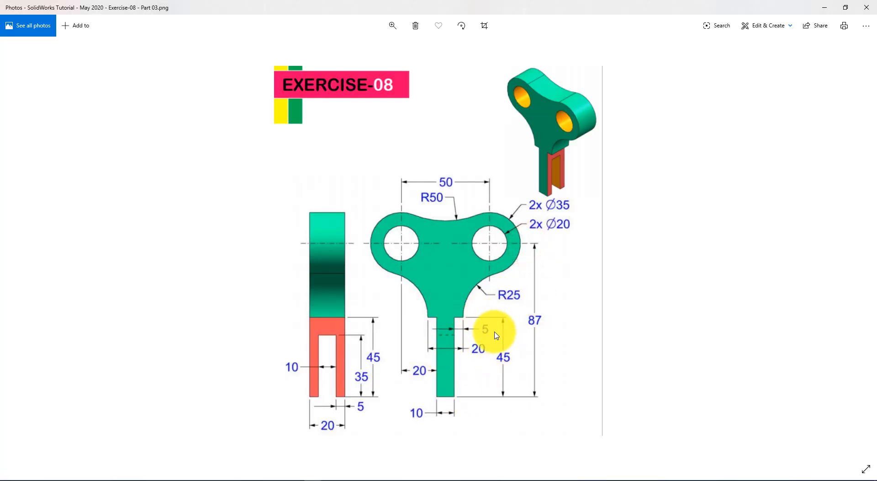
pyautogui.hotkey('alt', 'Tab')
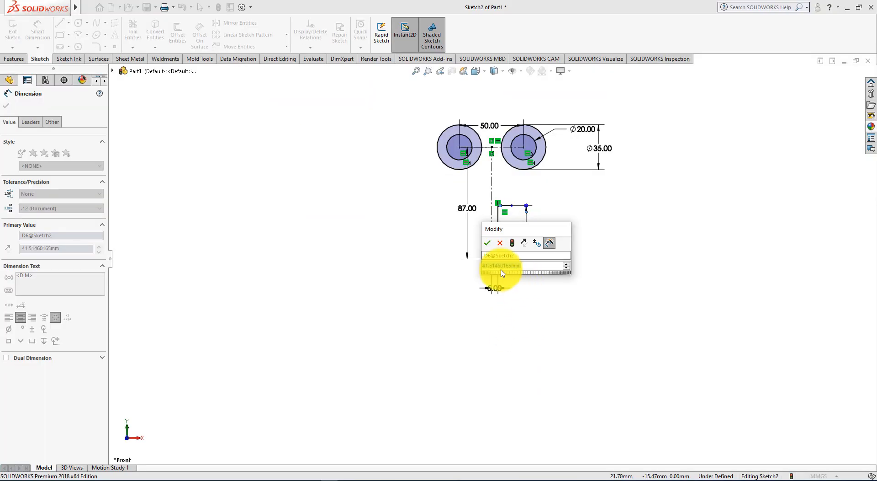
pyautogui.write('45')
pyautogui.press('Return')
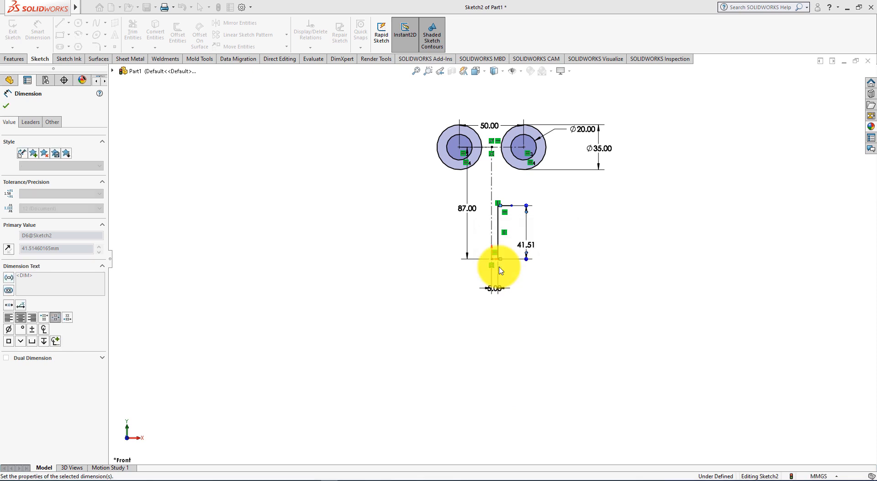
# Step: Dimension the short horizontal line at the vertical line's upper end and set it to 5 mm per the reference drawing
pyautogui.click(508, 200)
pyautogui.click(508, 193)
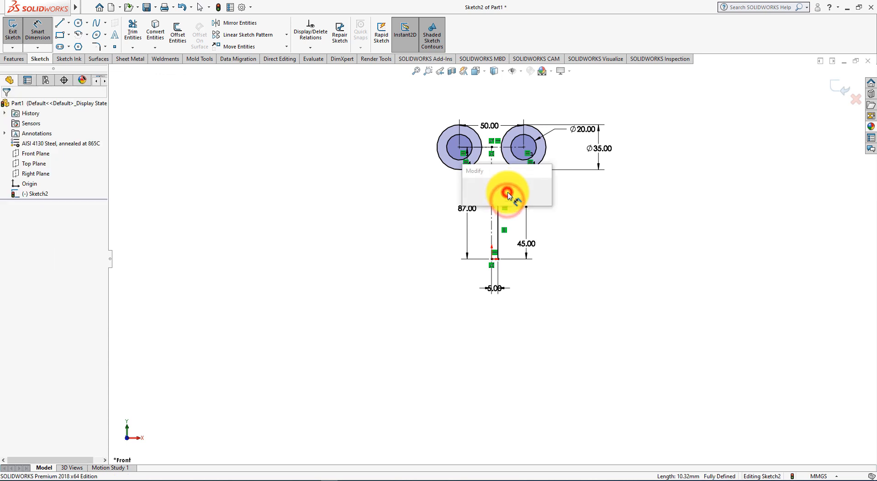
pyautogui.hotkey('alt', 'Tab')
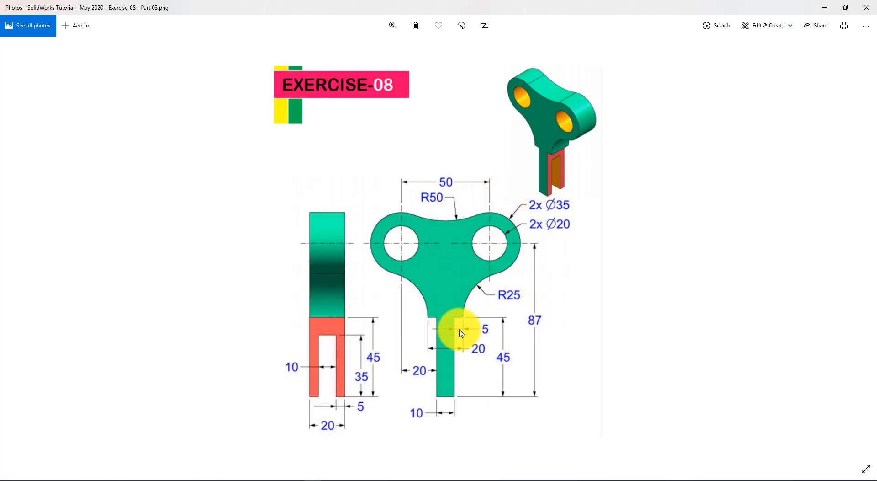
pyautogui.hotkey('alt', 'Tab')
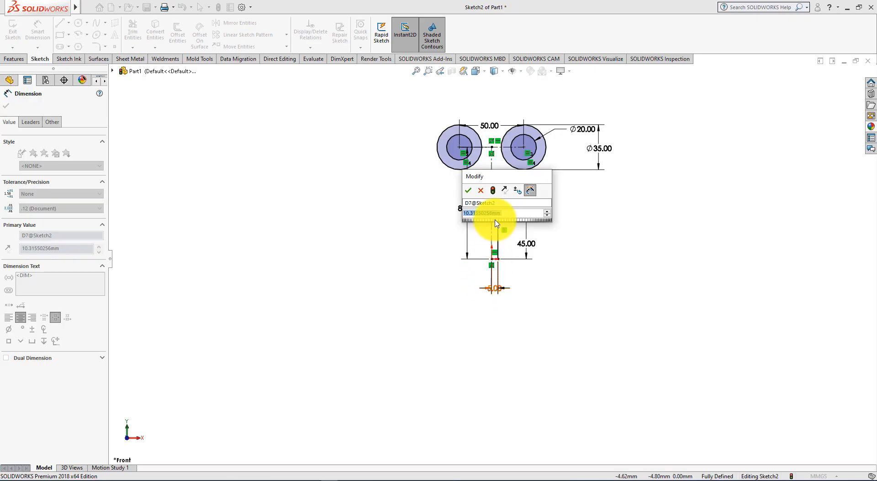
pyautogui.write('87')
pyautogui.press('Return')
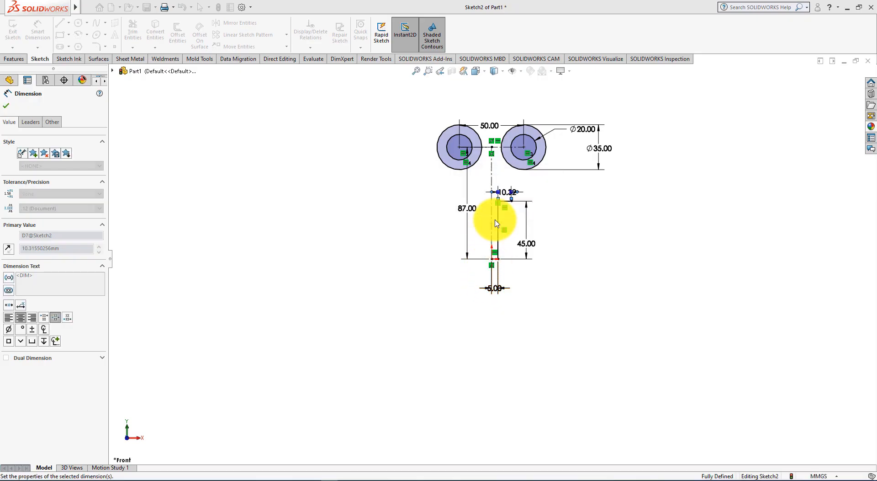
pyautogui.click(7, 107)
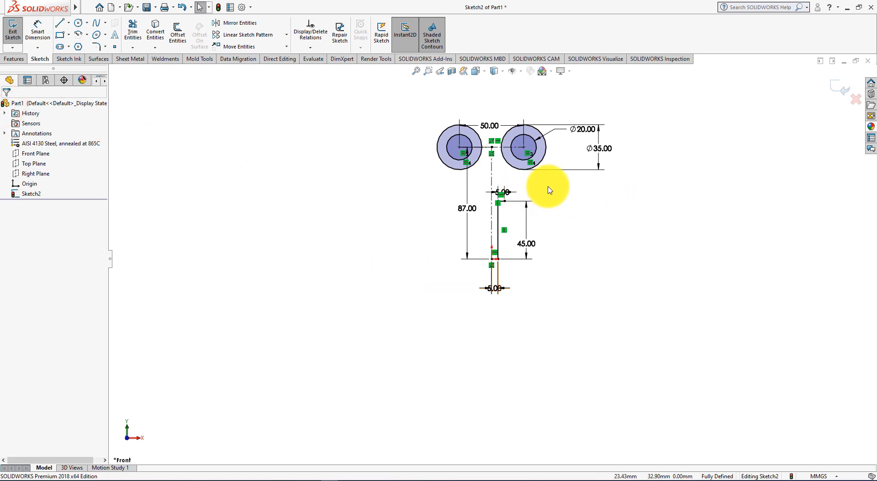
# Step: Sketch a circle of about 20 mm radius below and outward from the right pair of circles, clear of the other geometry
pyautogui.scroll(1, 550, 190)
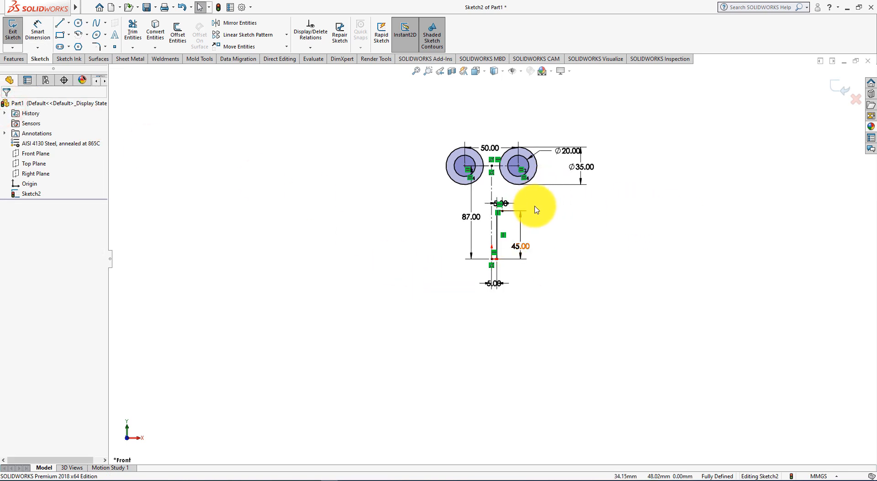
pyautogui.scroll(1, 537, 210)
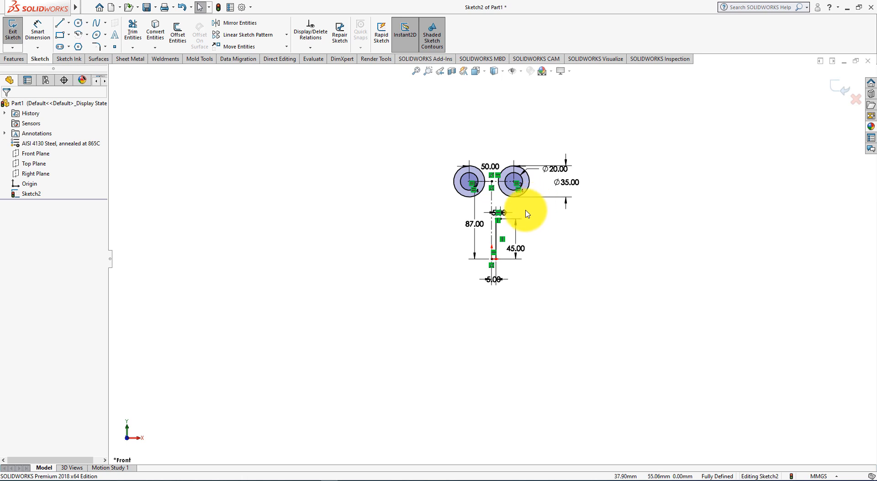
pyautogui.scroll(4, 517, 212)
pyautogui.scroll(-4, 517, 212)
pyautogui.scroll(-6, 470, 288)
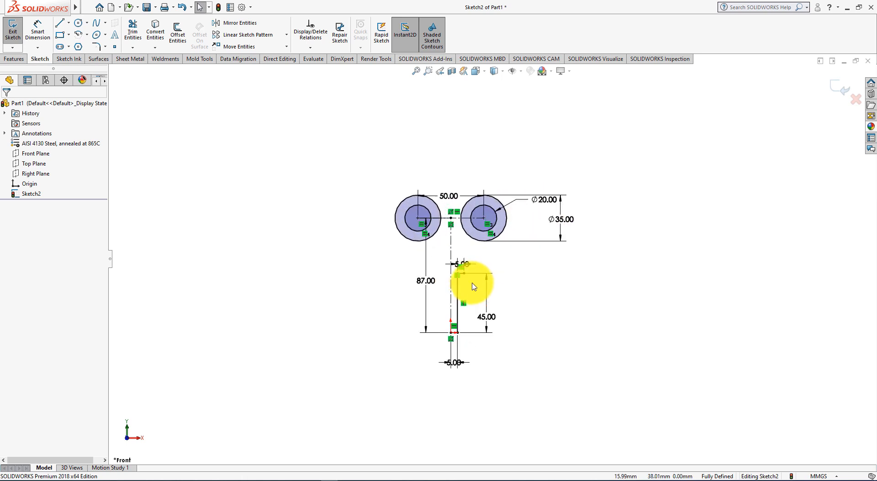
pyautogui.click(78, 23)
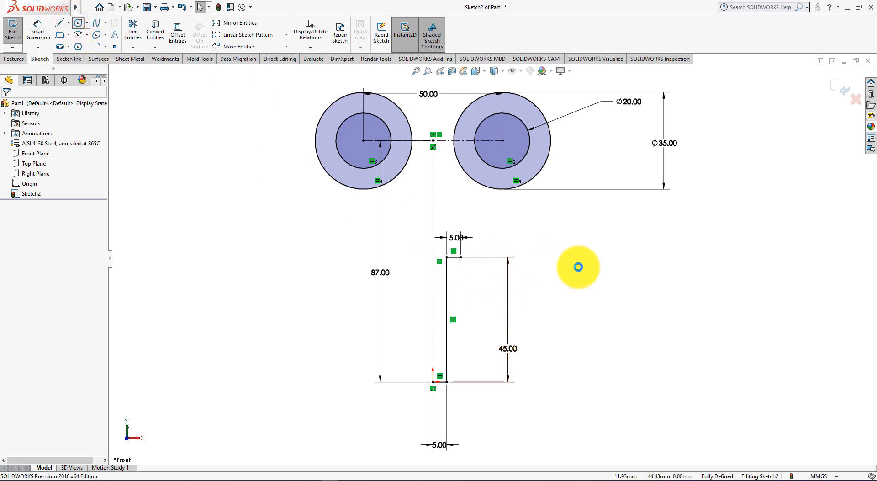
pyautogui.click(575, 261)
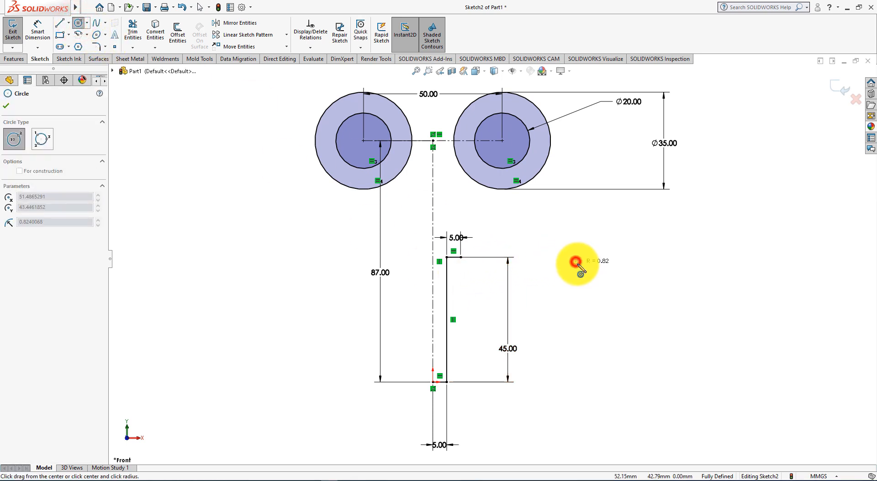
pyautogui.click(537, 236)
pyautogui.rightClick(504, 215)
pyautogui.click(512, 219)
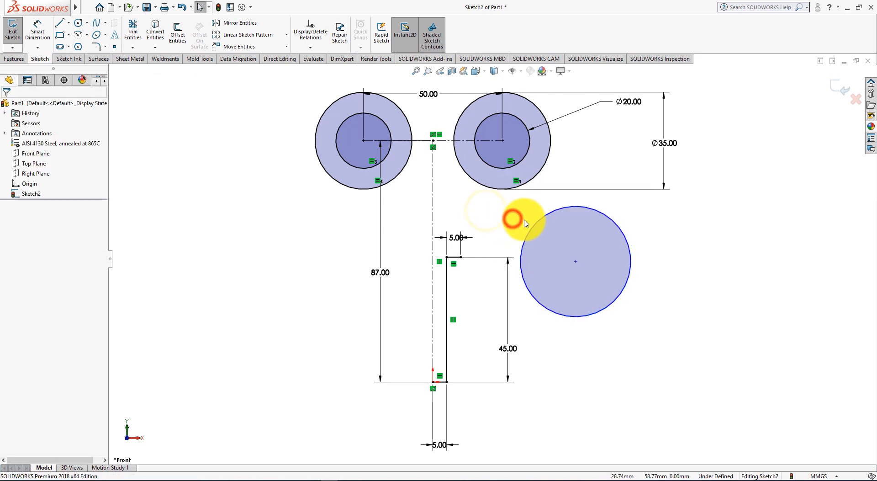
# Step: Add a Tangent relation between the new lower circle and the right 35 mm circle
pyautogui.click(542, 221)
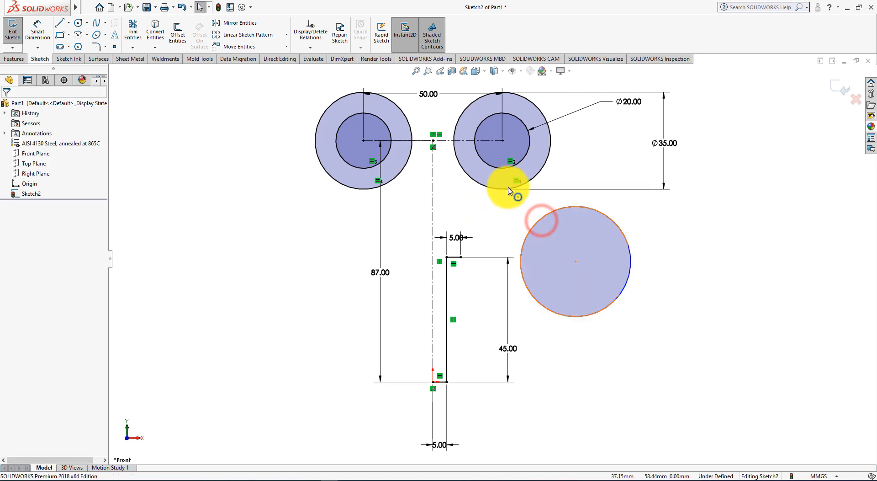
pyautogui.keyDown('ctrl'); pyautogui.click(519, 187); pyautogui.keyUp('ctrl')
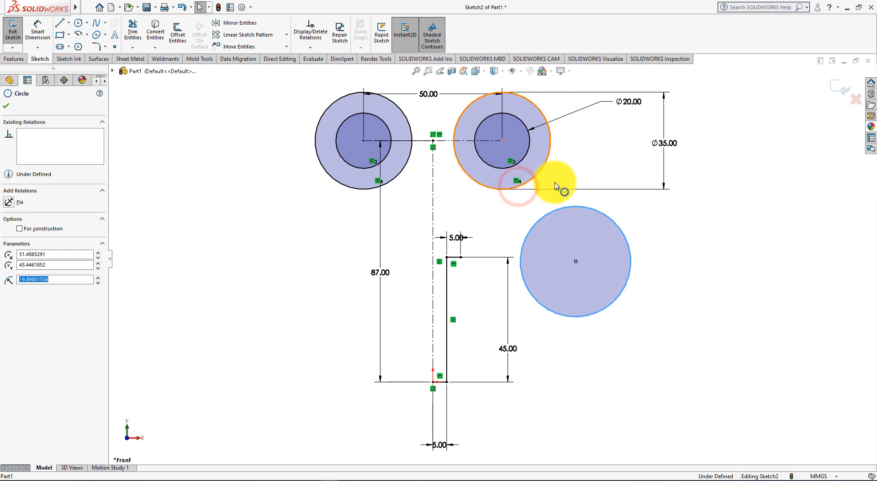
pyautogui.click(558, 145)
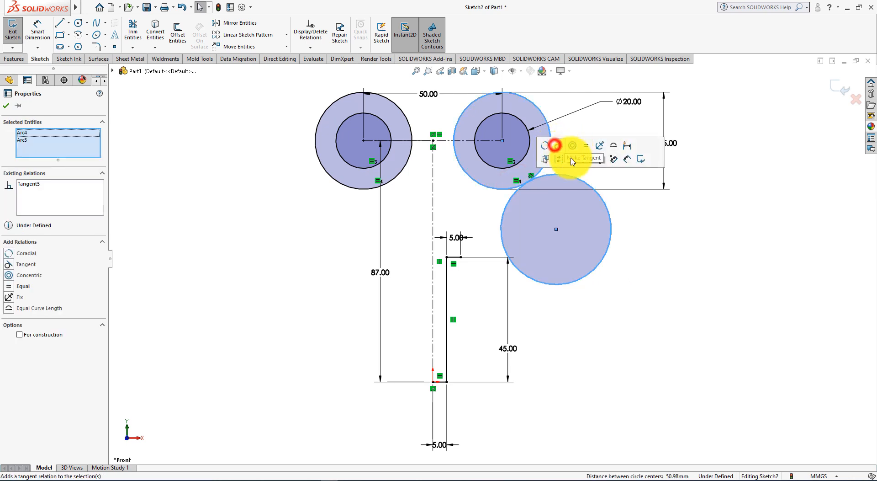
pyautogui.click(660, 253)
pyautogui.click(645, 256)
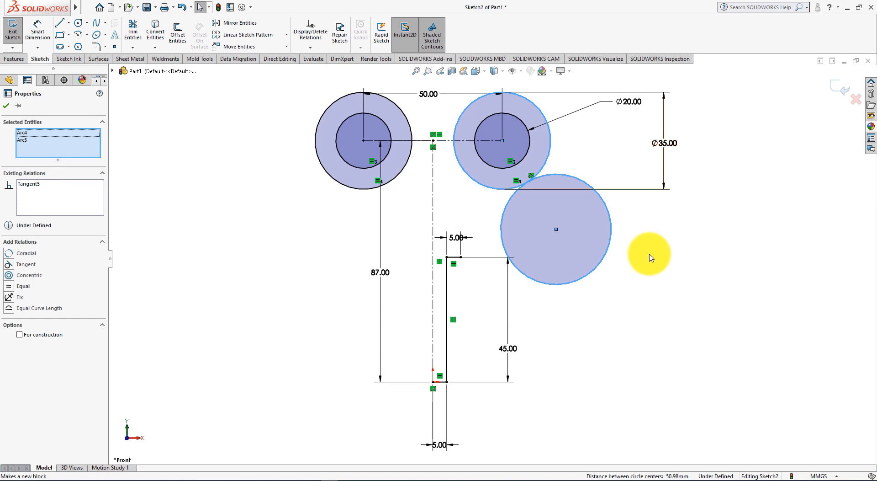
pyautogui.click(637, 260)
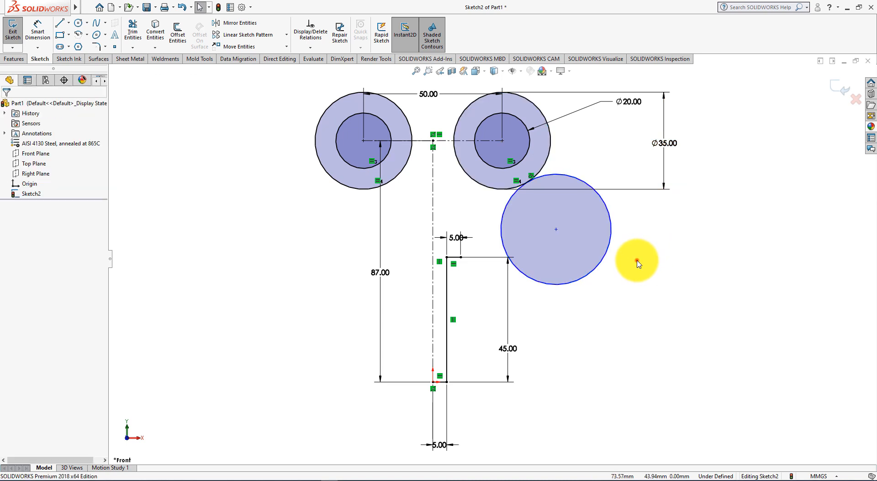
# Step: Make the outer endpoint of the short upper horizontal line coincident with the lower circle
pyautogui.click(462, 257)
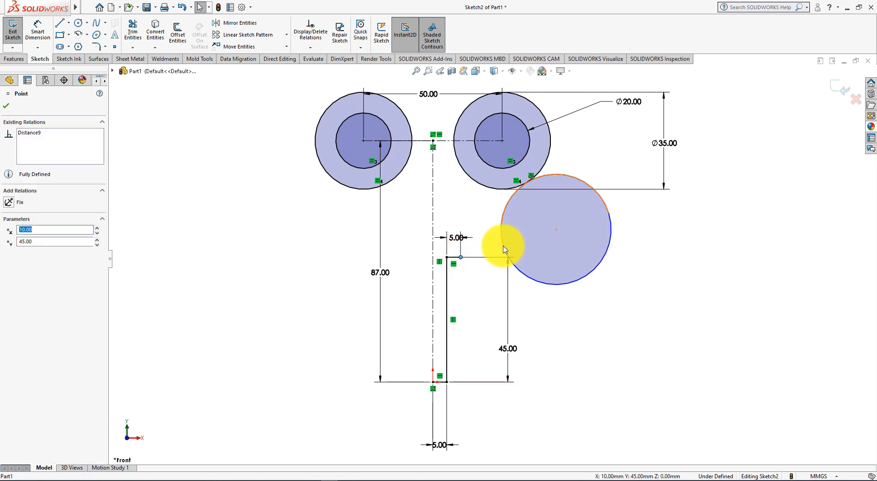
pyautogui.keyDown('ctrl'); pyautogui.click(504, 249); pyautogui.keyUp('ctrl')
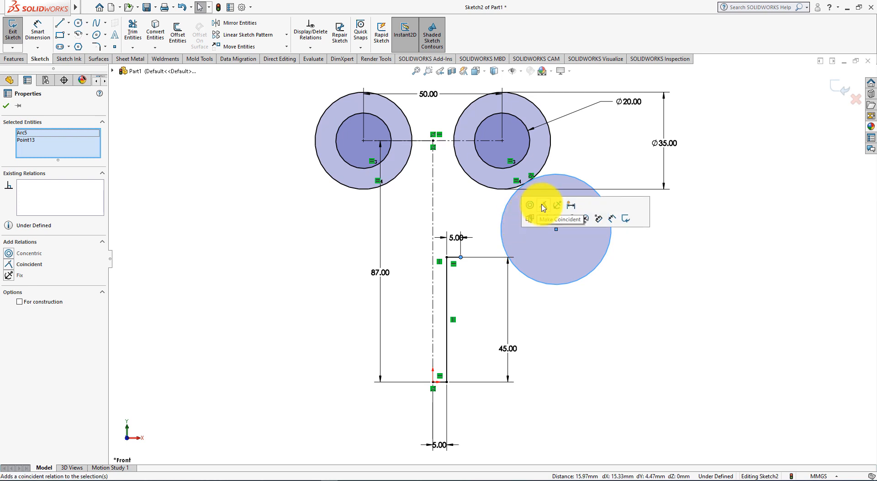
pyautogui.click(545, 205)
pyautogui.click(633, 307)
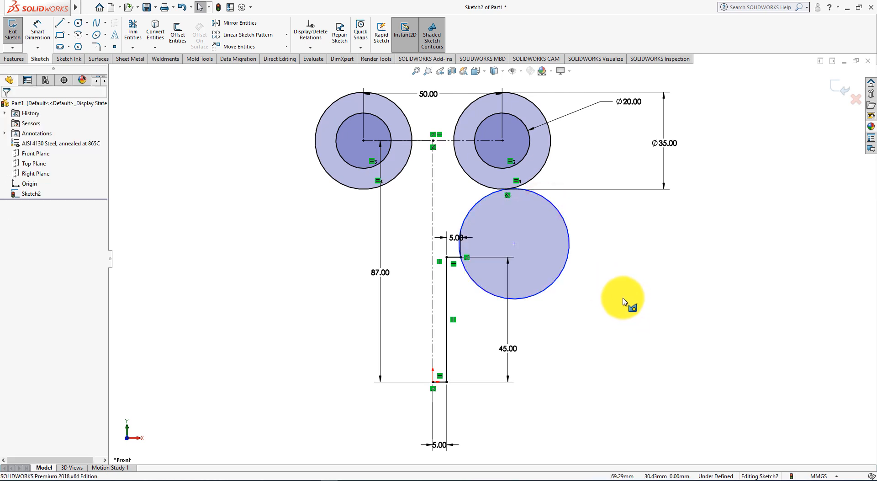
# Step: Dimension the lower circle with a diameter of 2*25 mm, following the R25 side curve in the reference drawing
pyautogui.hotkey('alt', 'Tab')
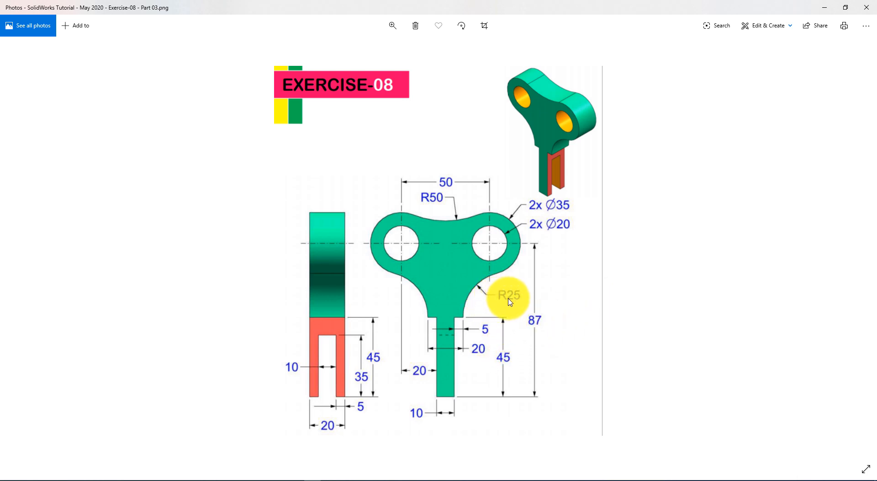
pyautogui.hotkey('alt', 'Tab')
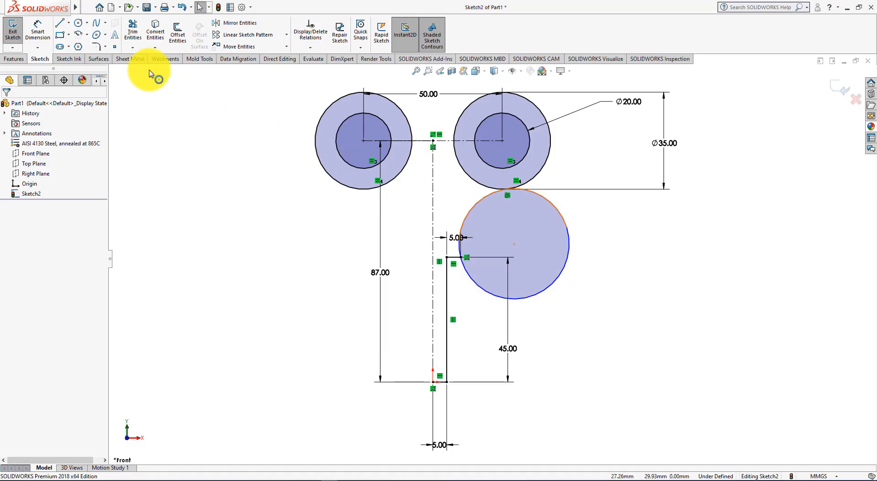
pyautogui.click(39, 30)
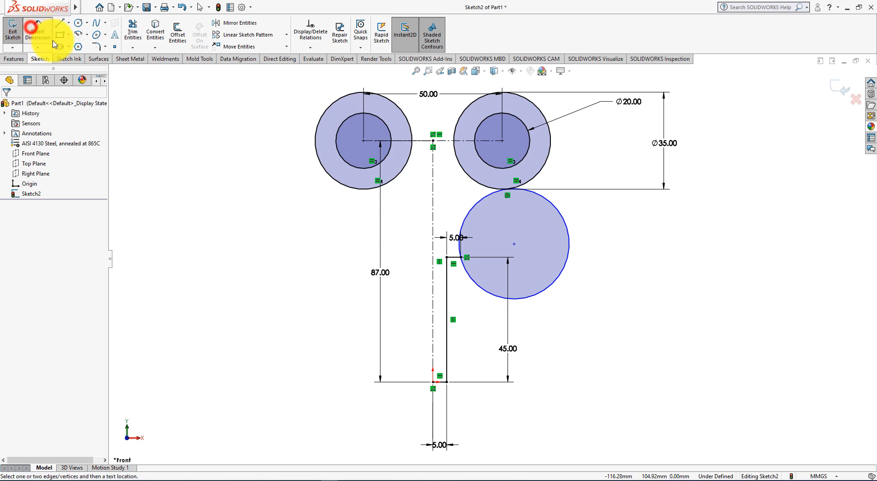
pyautogui.click(469, 217)
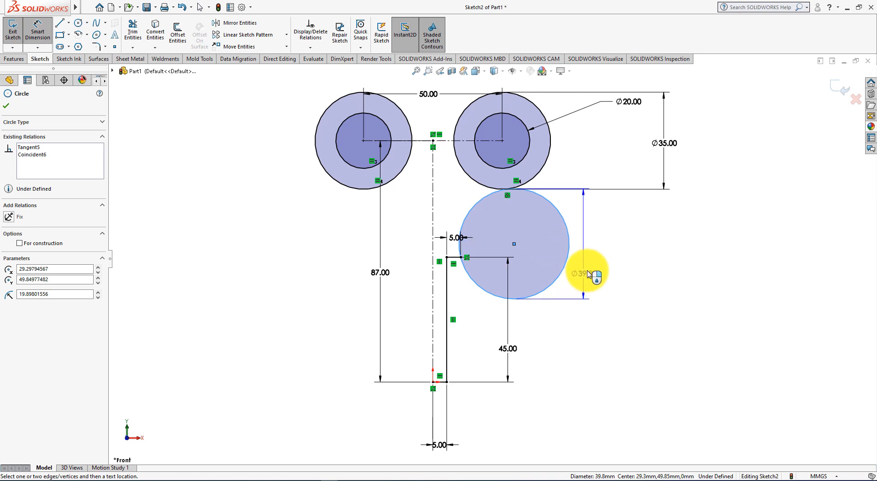
pyautogui.click(597, 266)
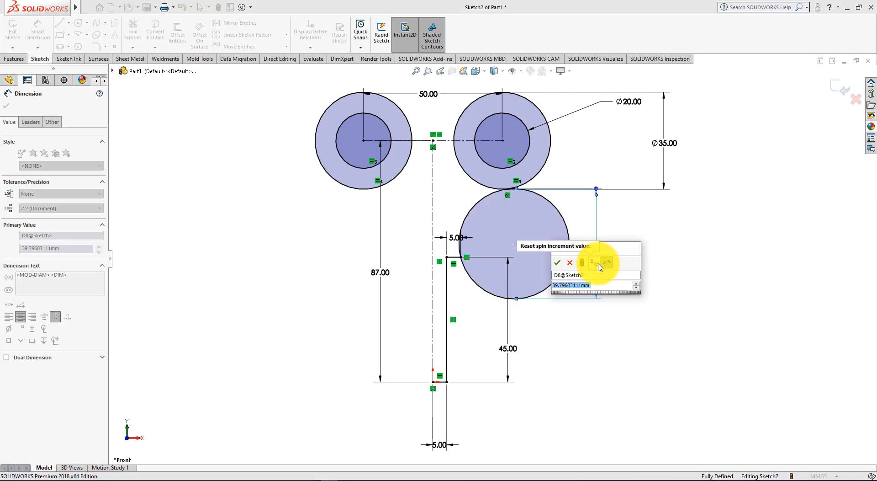
pyautogui.write('2*')
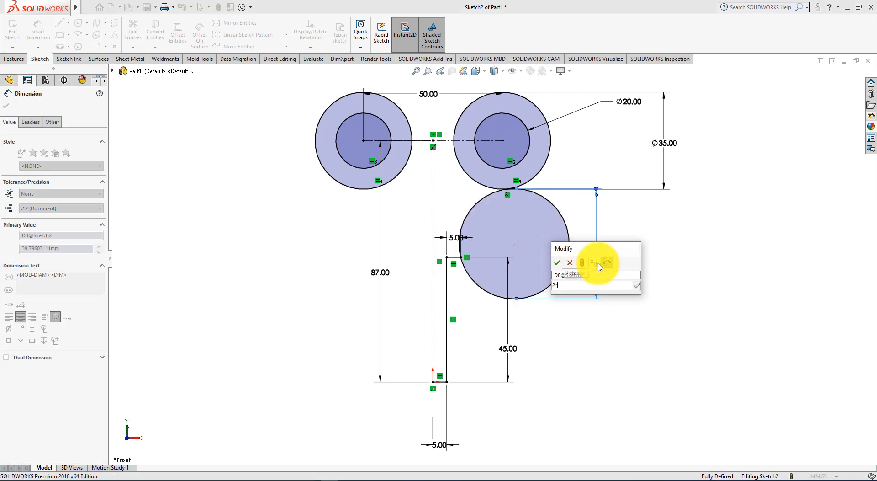
pyautogui.write('25')
pyautogui.press('Return')
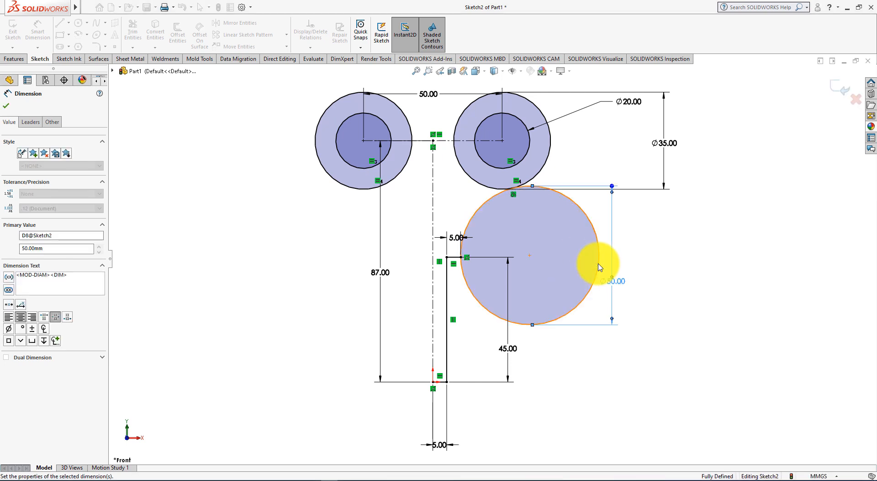
pyautogui.click(6, 109)
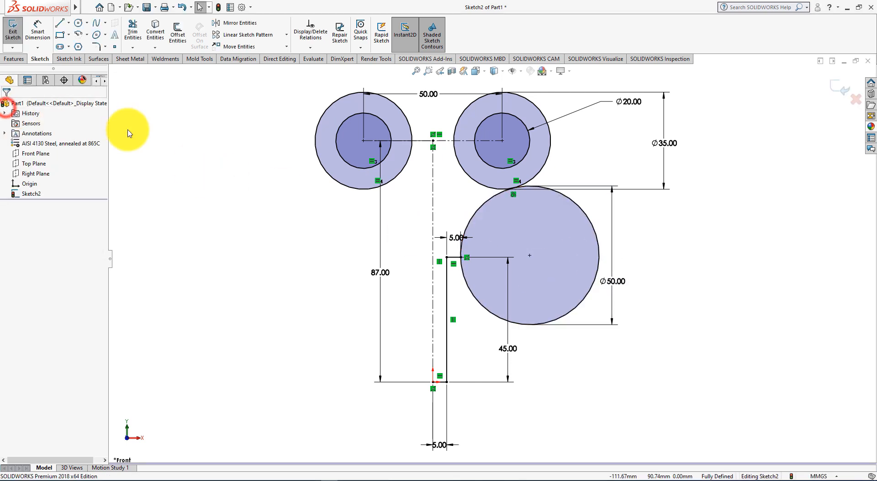
pyautogui.click(130, 130)
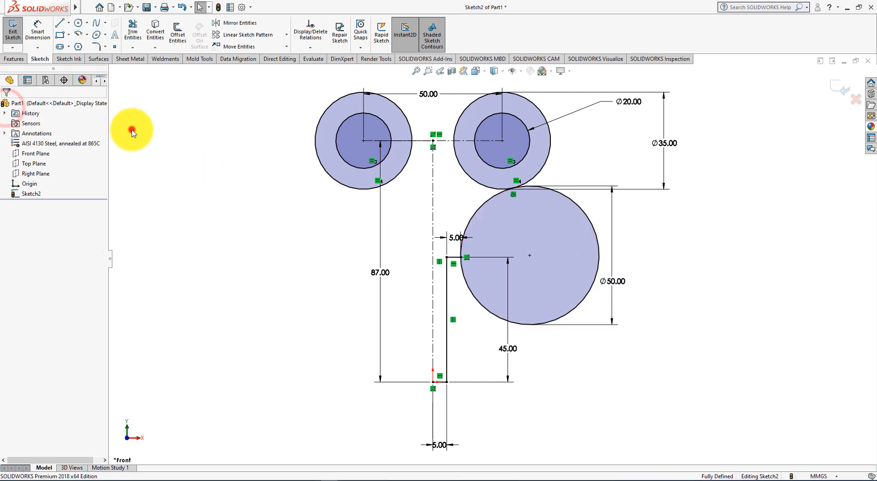
# Step: Trim away the outer part of the 50 mm circle, keeping only the arc between the right 35 mm circle and the short horizontal line
pyautogui.click(135, 27)
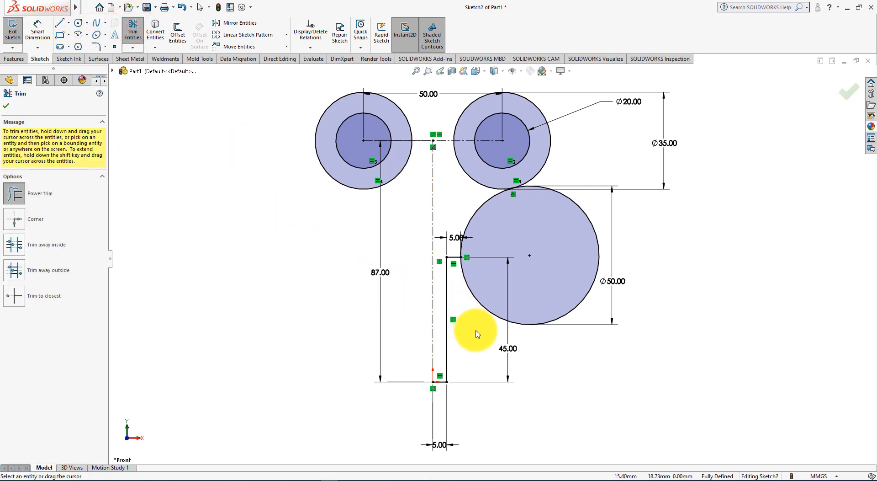
pyautogui.moveTo(474, 327); pyautogui.dragTo(505, 309)
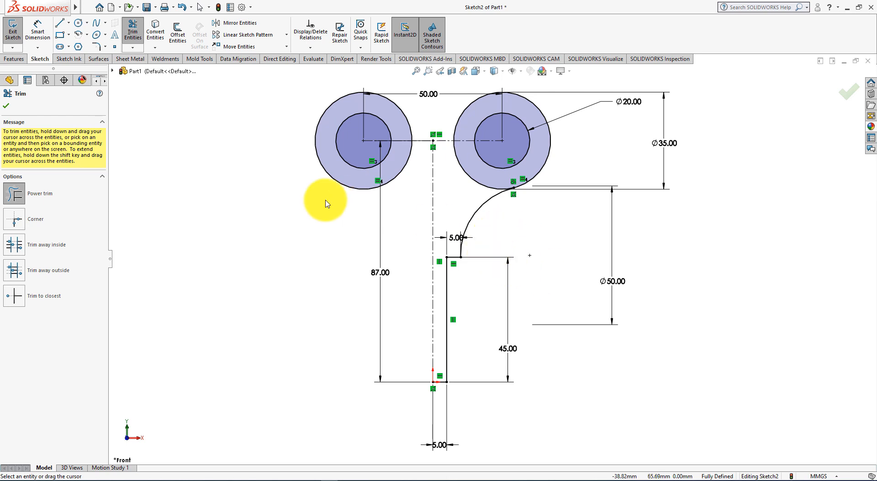
pyautogui.click(6, 105)
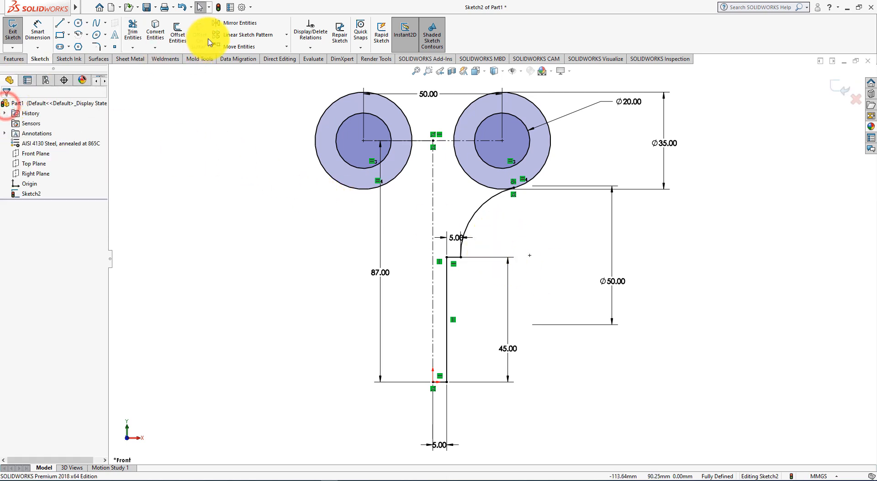
# Step: Mirror the three stem lines and the side arc about the vertical centerline, keeping the originals
pyautogui.click(231, 26)
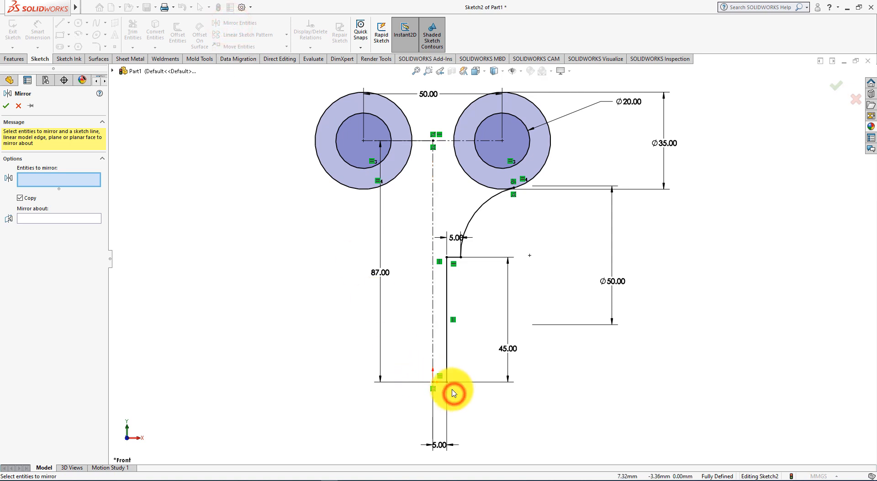
pyautogui.click(445, 375)
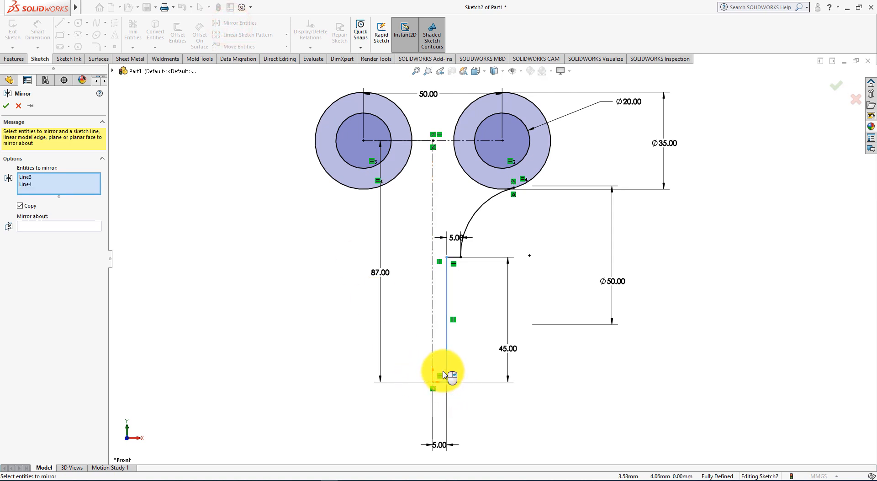
pyautogui.click(477, 277)
pyautogui.moveTo(473, 272); pyautogui.dragTo(453, 215)
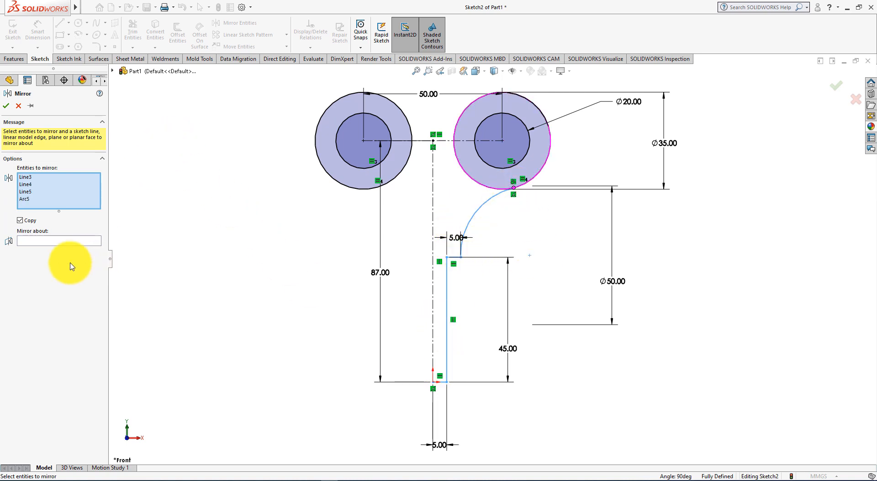
pyautogui.click(58, 241)
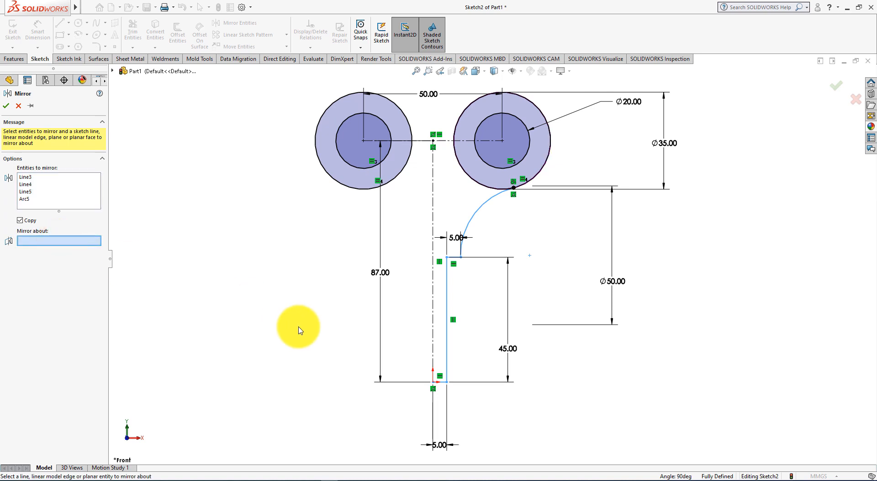
pyautogui.click(433, 343)
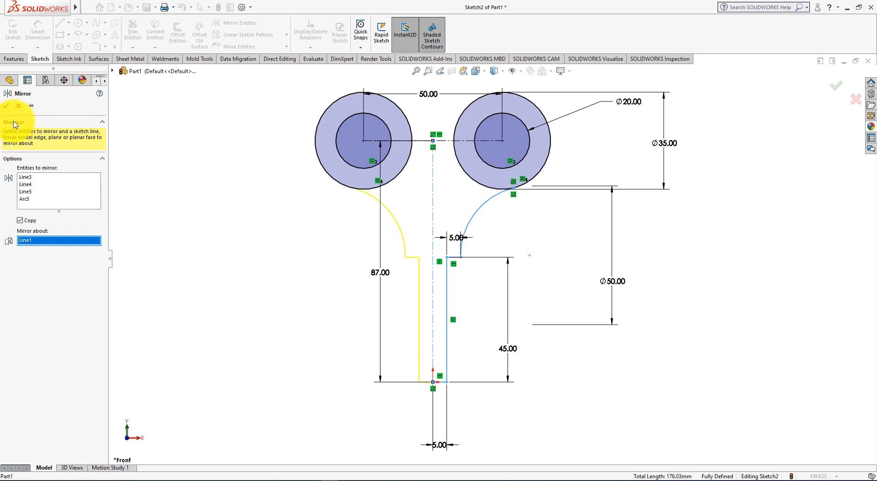
pyautogui.click(7, 106)
# Step: Sketch a circle of about 23 mm radius above the two circle pairs, centered in line with the vertical centerline
pyautogui.press('f')
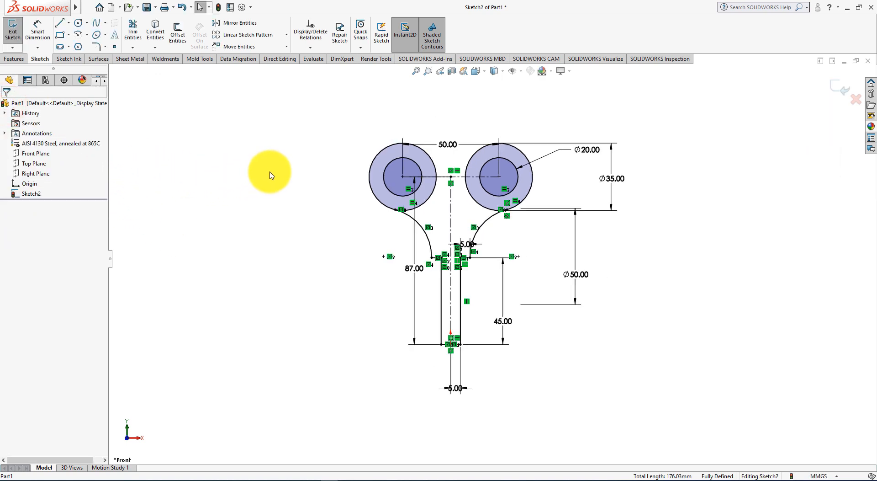
pyautogui.scroll(2, 475, 109)
pyautogui.scroll(-3, 486, 142)
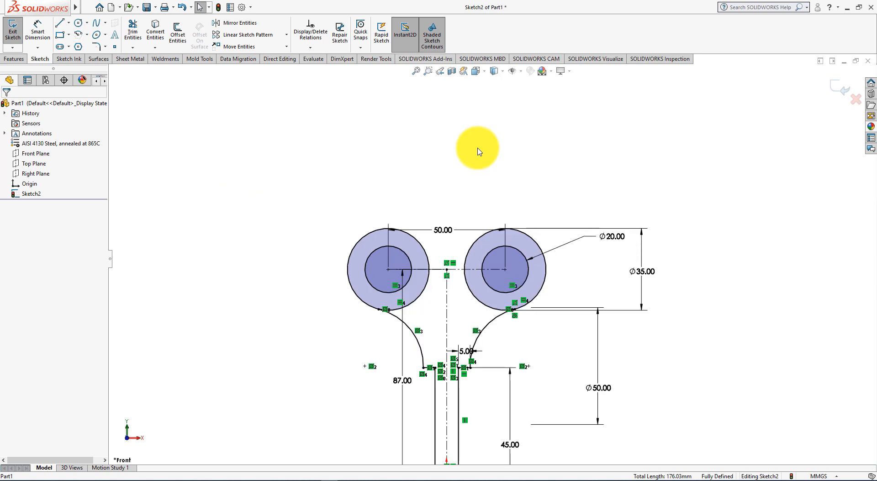
pyautogui.click(78, 23)
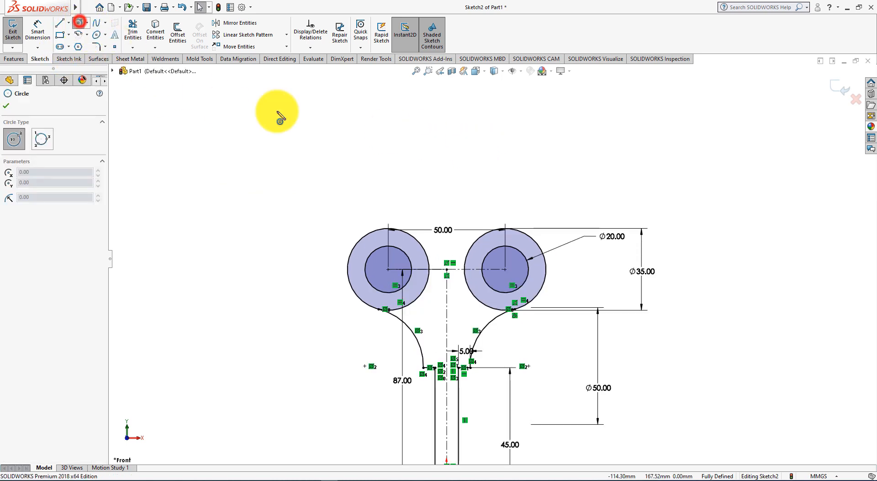
pyautogui.click(447, 134)
pyautogui.click(460, 188)
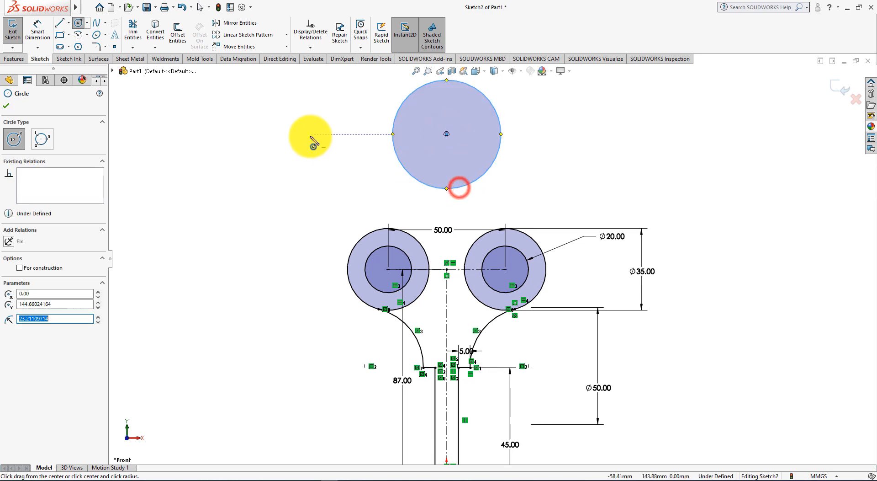
pyautogui.rightClick(314, 138)
pyautogui.click(331, 145)
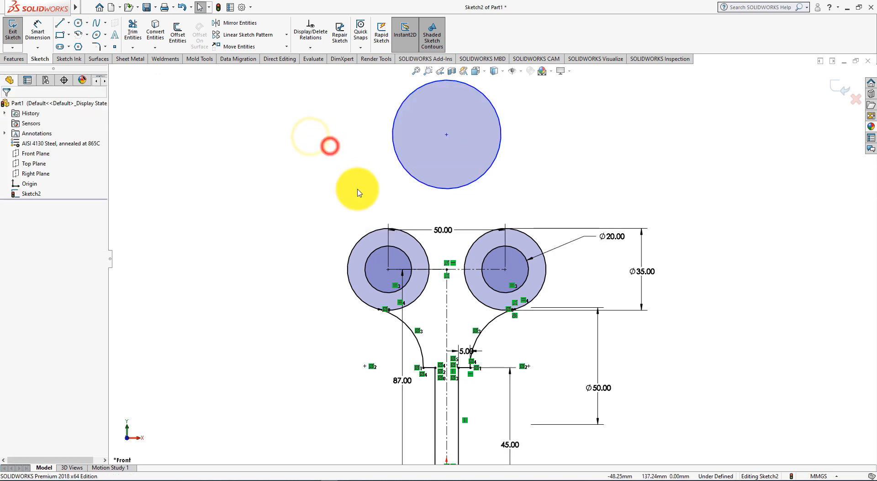
# Step: Add Tangent relations between the new upper circle and both the left and right 35 mm circles
pyautogui.click(384, 228)
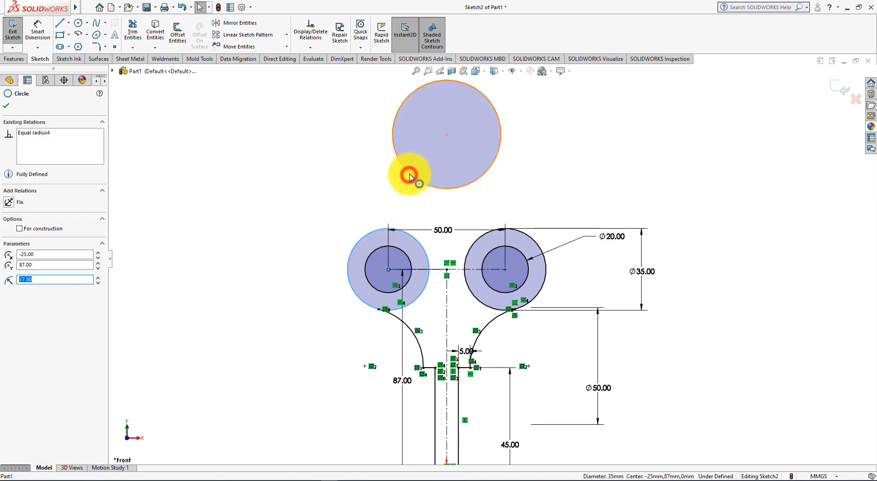
pyautogui.keyDown('ctrl'); pyautogui.click(404, 176); pyautogui.keyUp('ctrl')
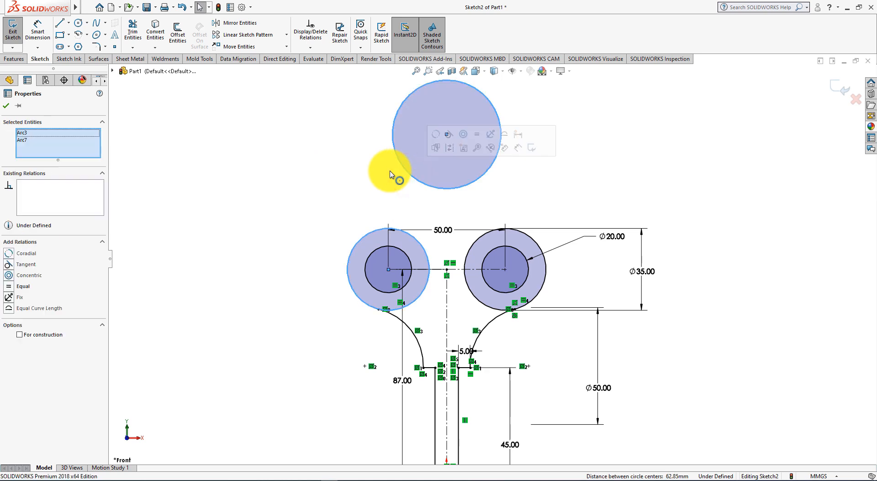
pyautogui.click(451, 134)
pyautogui.click(501, 183)
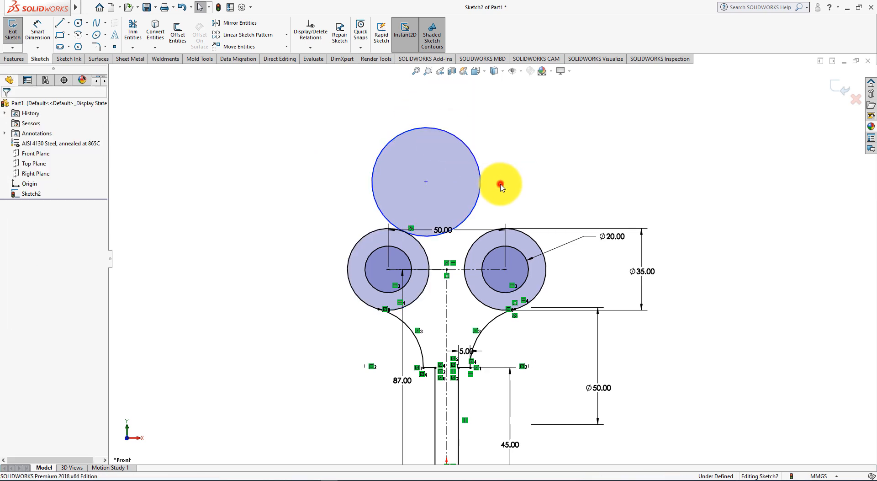
pyautogui.click(483, 232)
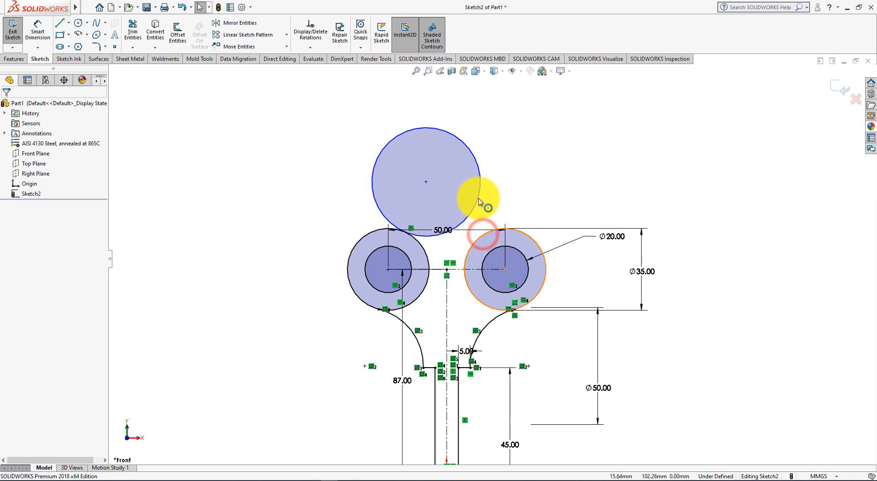
pyautogui.keyDown('ctrl'); pyautogui.click(478, 197); pyautogui.keyUp('ctrl')
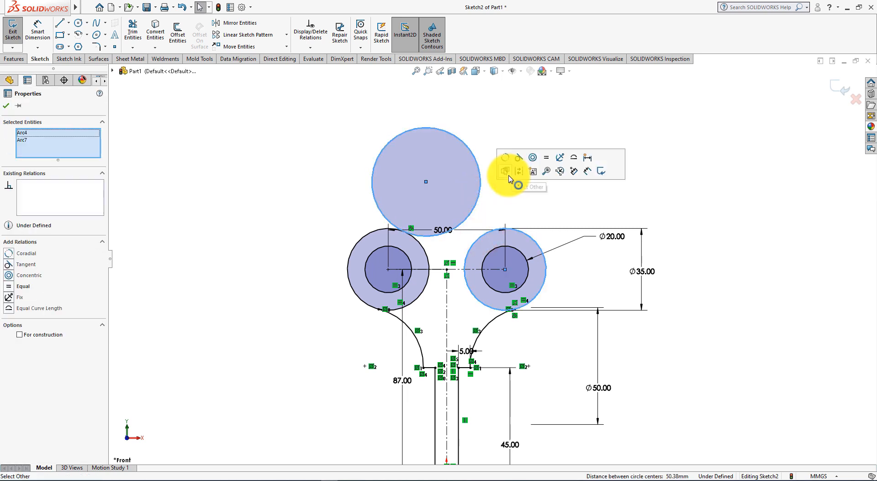
pyautogui.click(519, 157)
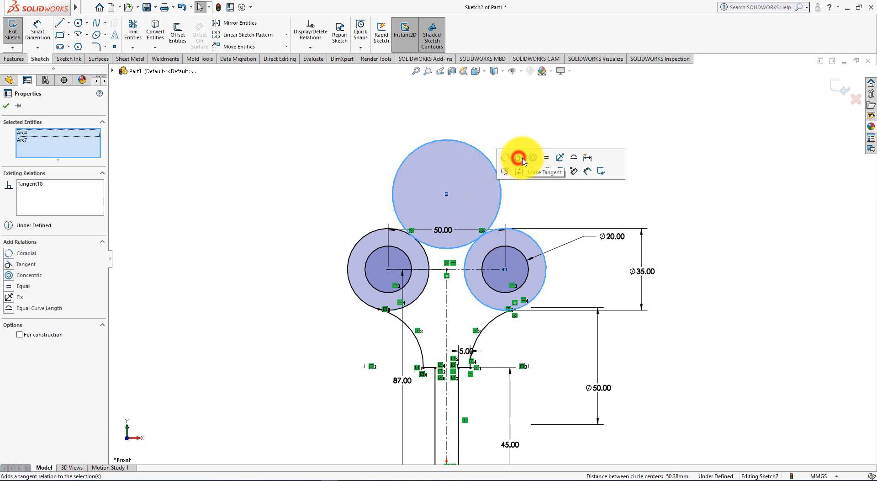
pyautogui.click(486, 117)
# Step: Dimension the upper circle with a diameter of 2*50 mm, following the R50 top curve in the reference drawing
pyautogui.hotkey('alt', 'Tab')
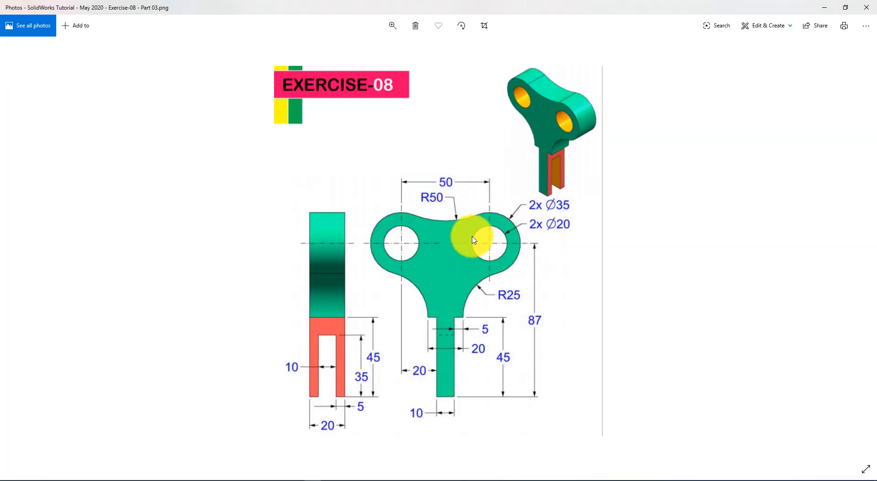
pyautogui.hotkey('alt', 'Tab')
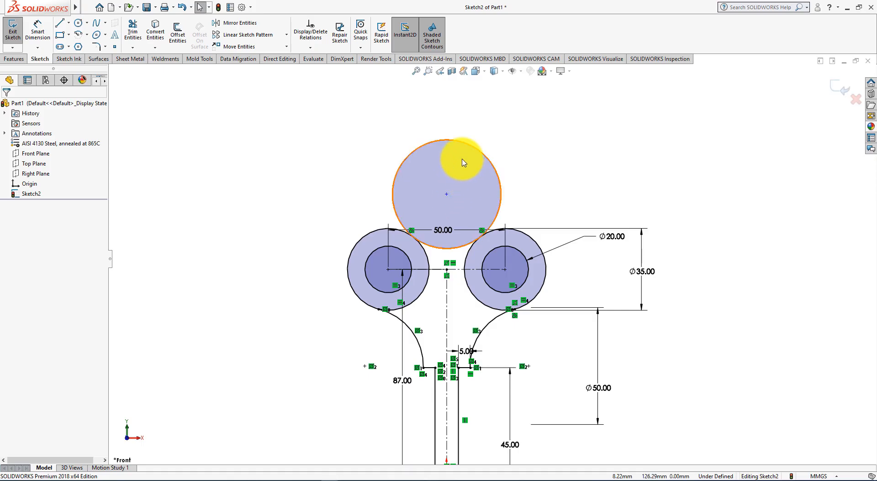
pyautogui.click(36, 28)
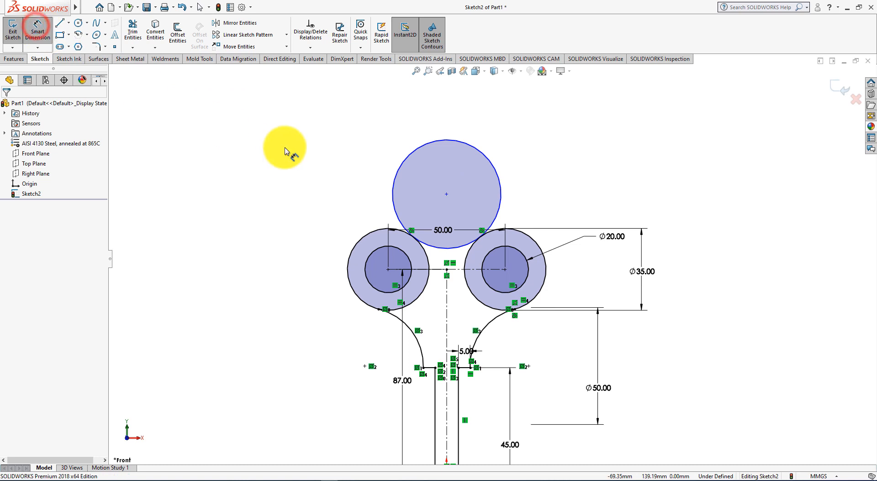
pyautogui.click(408, 157)
pyautogui.click(330, 123)
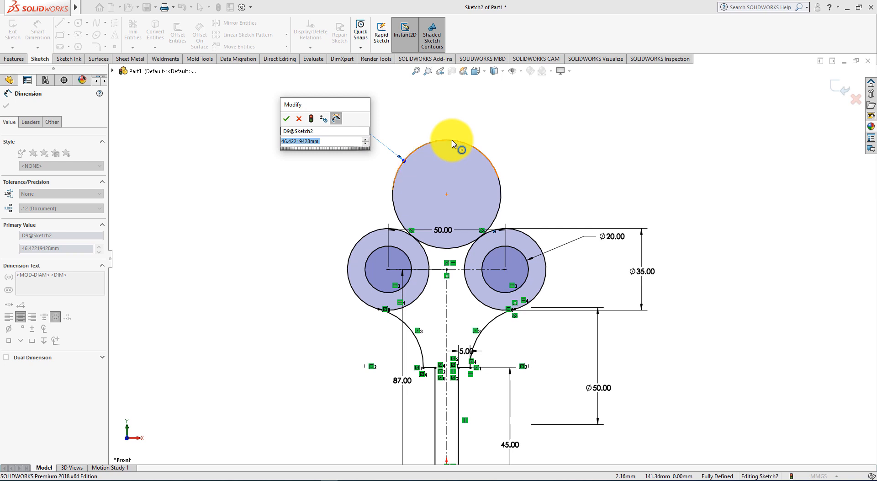
pyautogui.write('2')
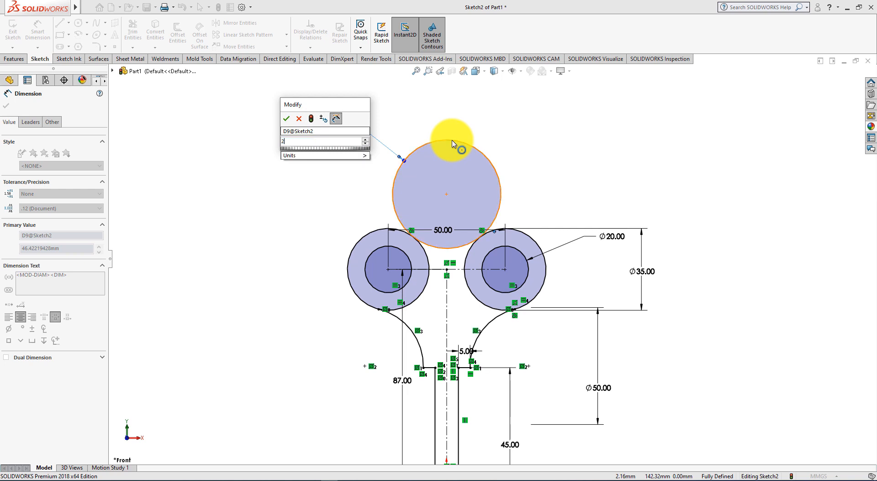
pyautogui.write('*50')
pyautogui.press('Return')
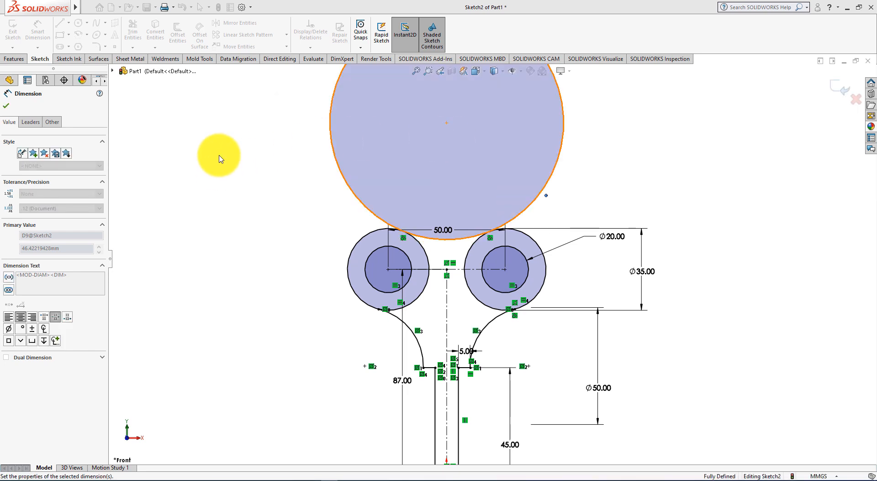
pyautogui.click(8, 108)
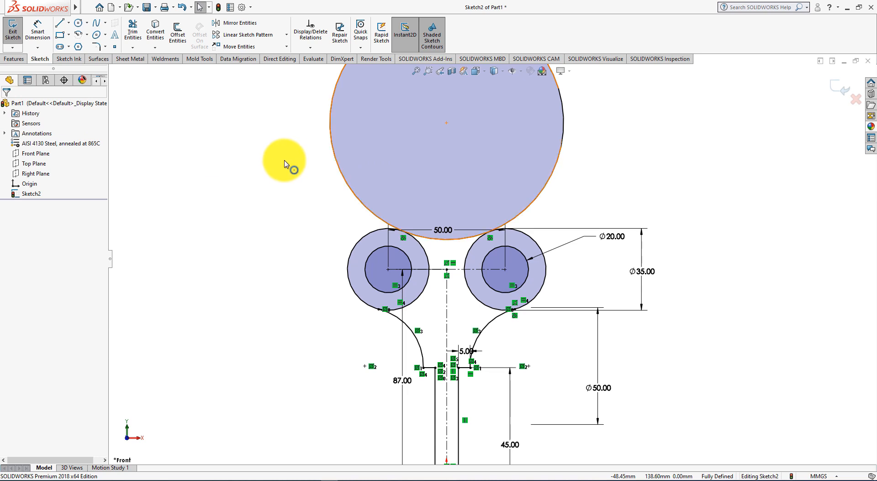
# Step: Power trim the upper 100 mm circle down to the concave arc between the two 35 mm circles
pyautogui.scroll(-2, 284, 164)
pyautogui.scroll(6, 554, 178)
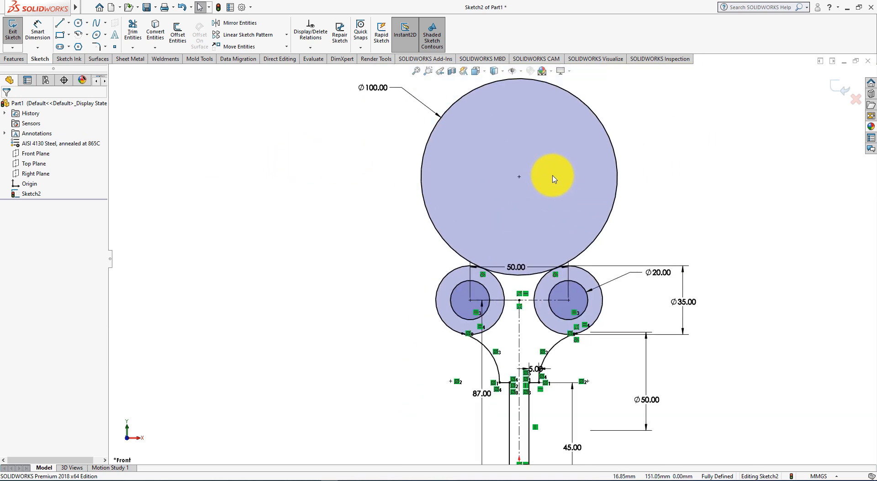
pyautogui.click(131, 29)
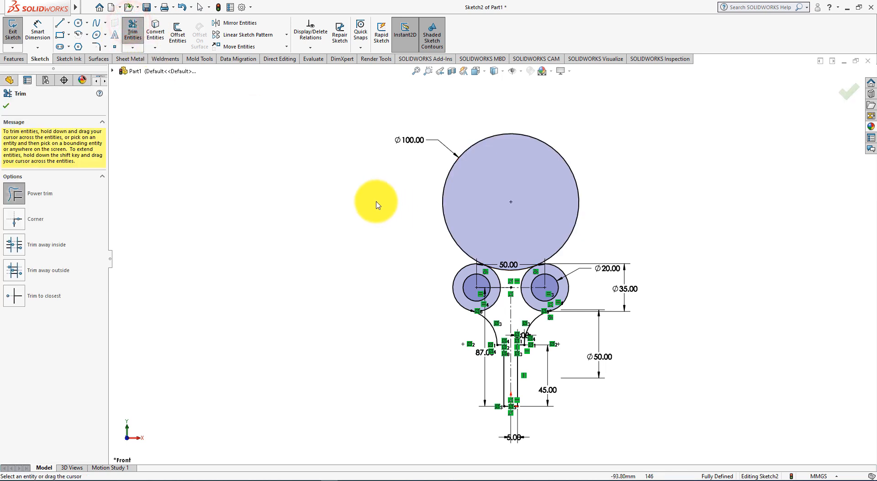
pyautogui.moveTo(376, 201); pyautogui.dragTo(462, 207)
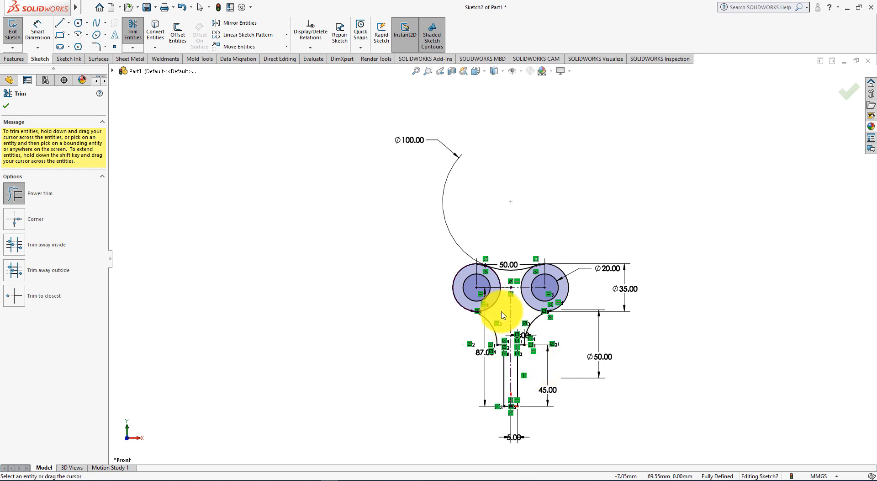
# Step: Trim the inner arcs of both 35 mm circles so the head and stem form one closed outline
pyautogui.moveTo(500, 309)
pyautogui.mouseDown()
pyautogui.moveTo(491, 294)
pyautogui.moveTo(512, 286)
pyautogui.mouseUp()
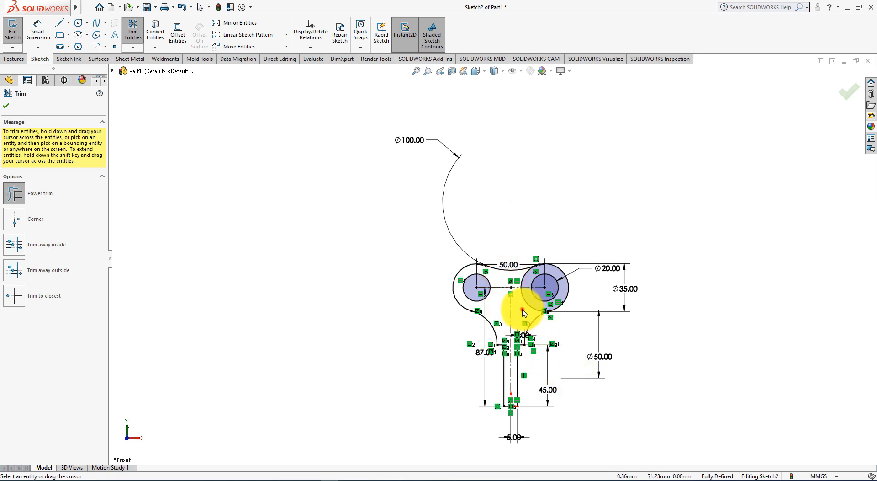
pyautogui.moveTo(528, 283); pyautogui.dragTo(519, 277)
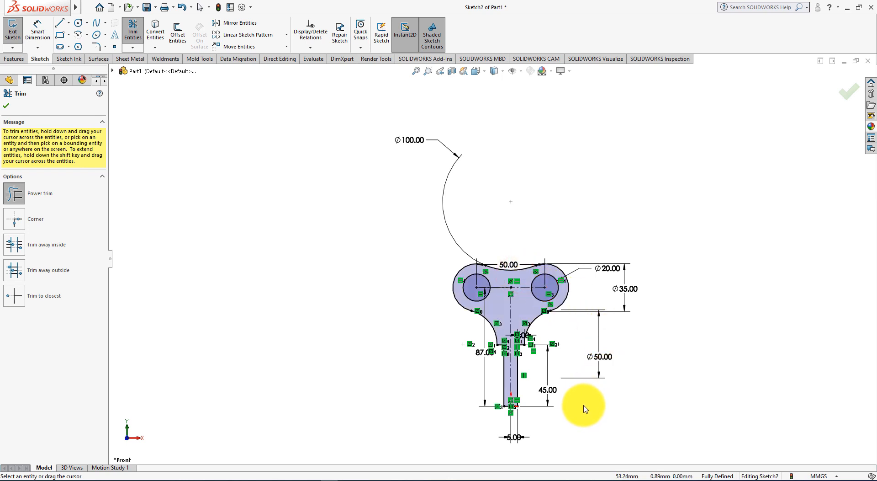
pyautogui.scroll(2, 566, 447)
pyautogui.scroll(-2, 513, 365)
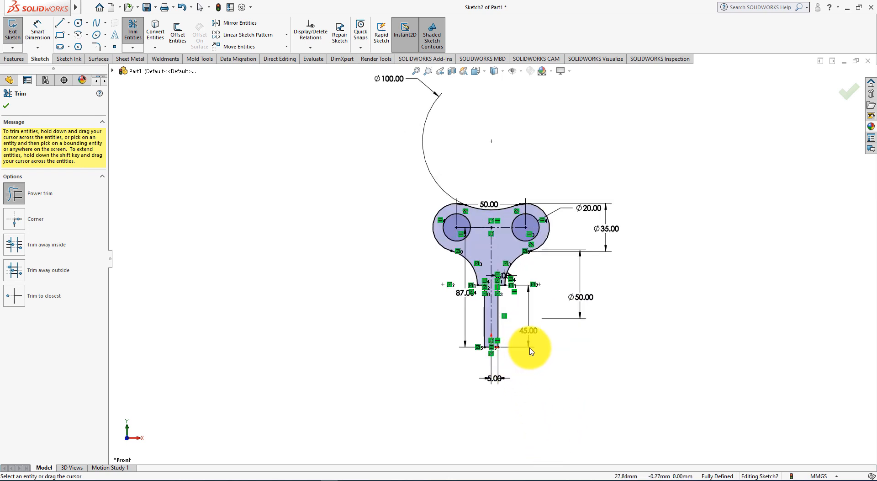
pyautogui.scroll(-2, 530, 350)
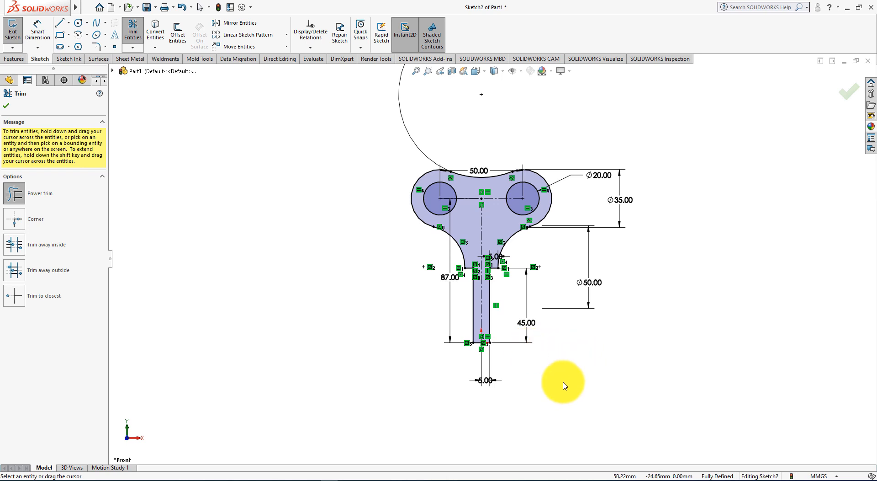
pyautogui.click(7, 106)
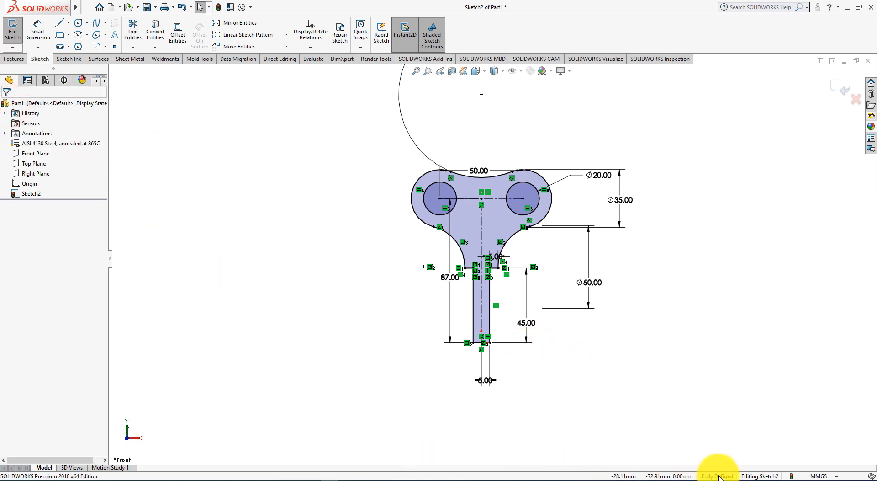
# Step: Extrude the key profile as a blind boss 20 mm deep in the reversed direction, following the thickness in the reference drawing
pyautogui.click(10, 60)
pyautogui.click(15, 33)
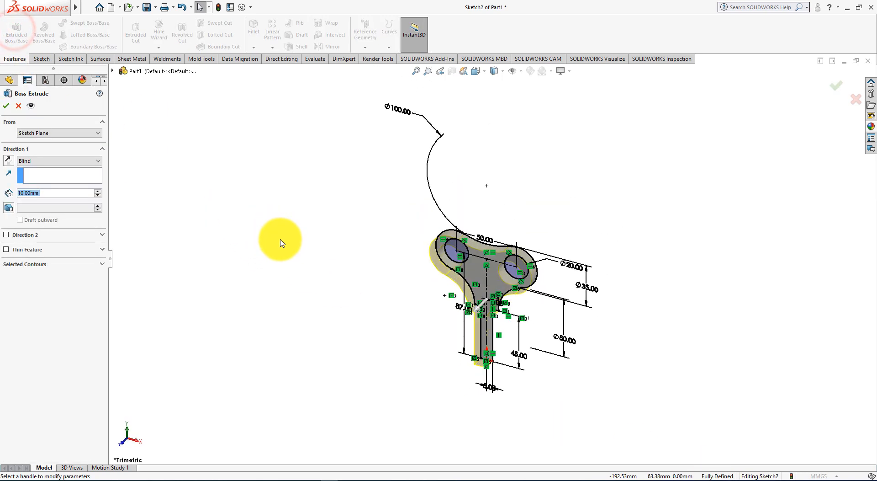
pyautogui.click(8, 160)
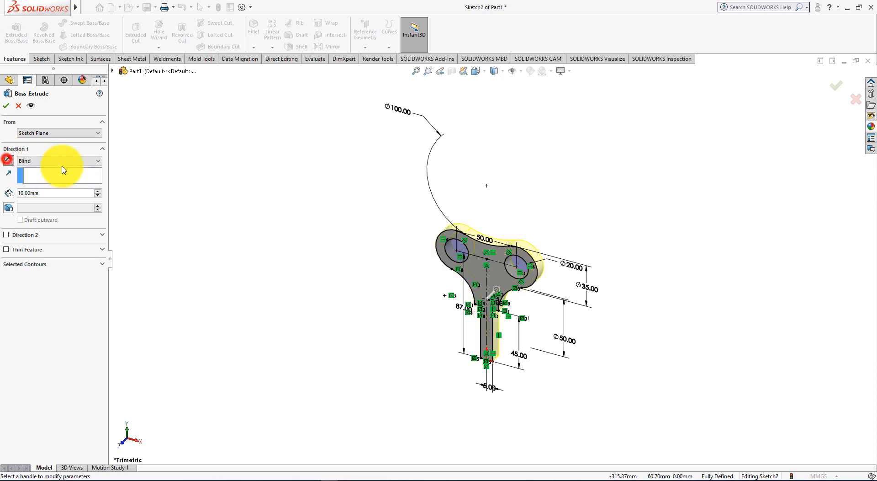
pyautogui.hotkey('alt', 'Tab')
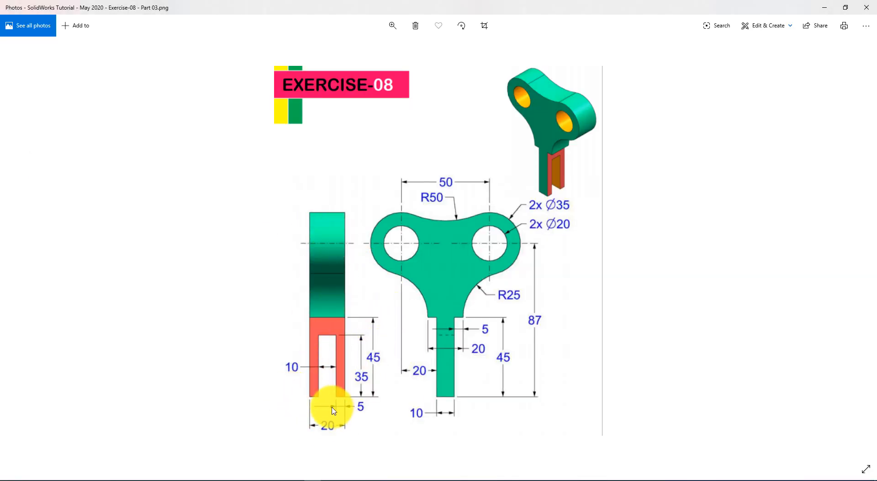
pyautogui.hotkey('alt', 'Tab')
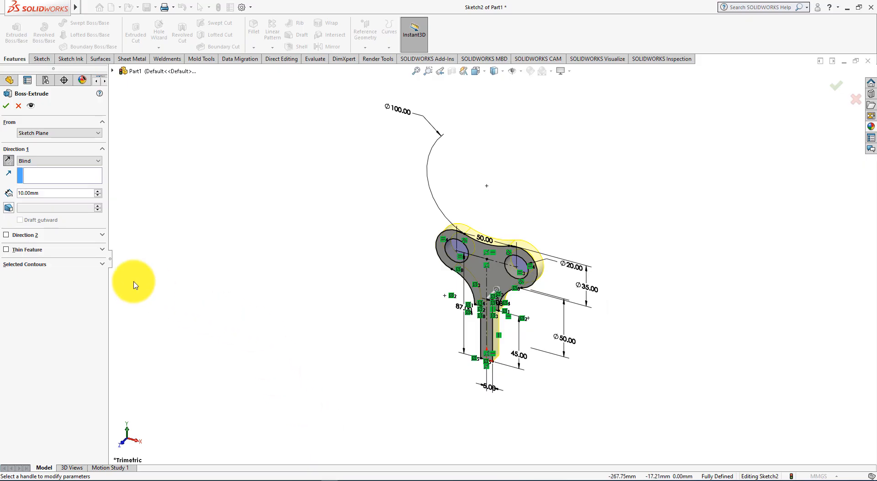
pyautogui.moveTo(54, 193); pyautogui.dragTo(5, 193)
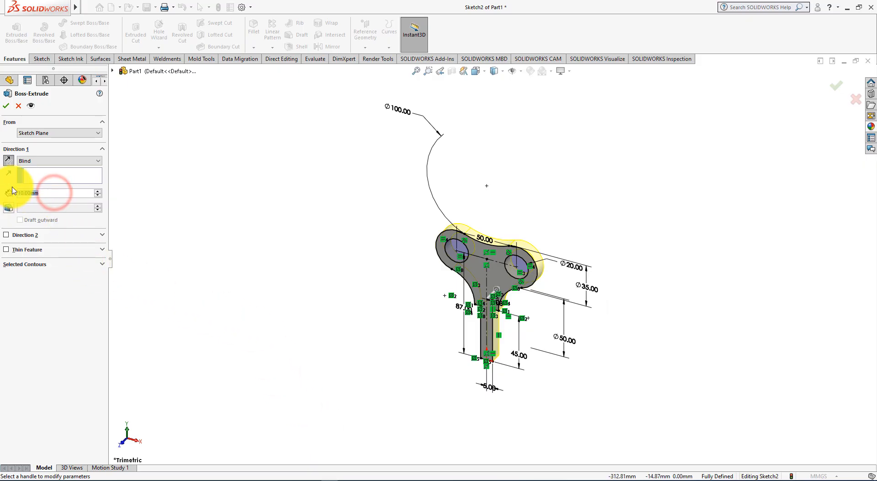
pyautogui.write('20')
pyautogui.press('Return')
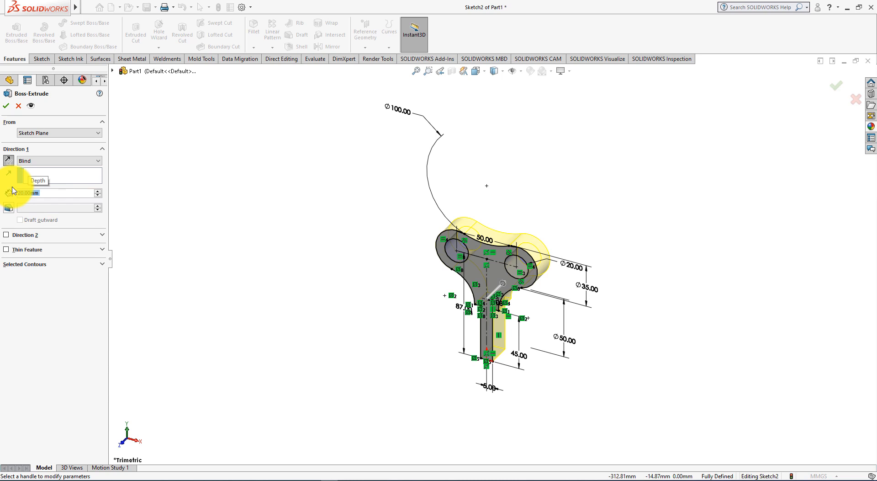
pyautogui.click(6, 107)
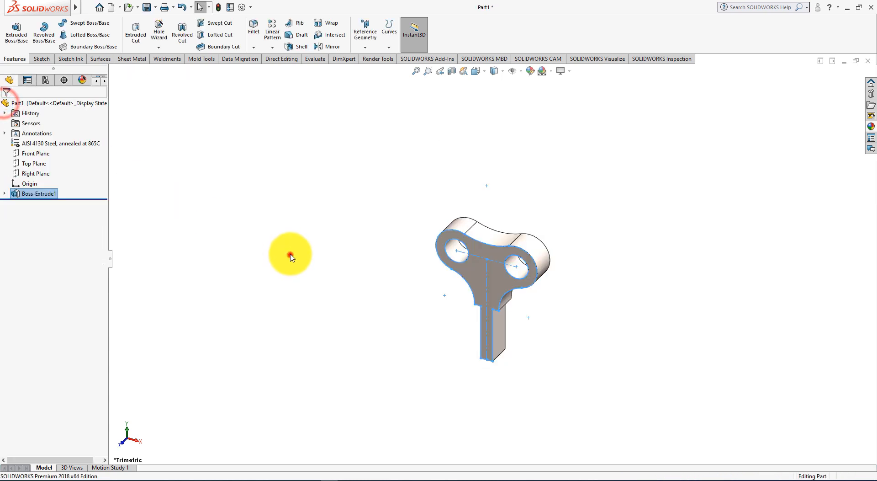
# Step: Start a new sketch on the right side face of the stem and view it face-on
pyautogui.moveTo(289, 254)
pyautogui.mouseDown(button='middle')
pyautogui.moveTo(333, 276)
pyautogui.moveTo(362, 193)
pyautogui.moveTo(276, 232)
pyautogui.moveTo(347, 204)
pyautogui.moveTo(343, 173)
pyautogui.moveTo(294, 196)
pyautogui.mouseUp(button='middle')
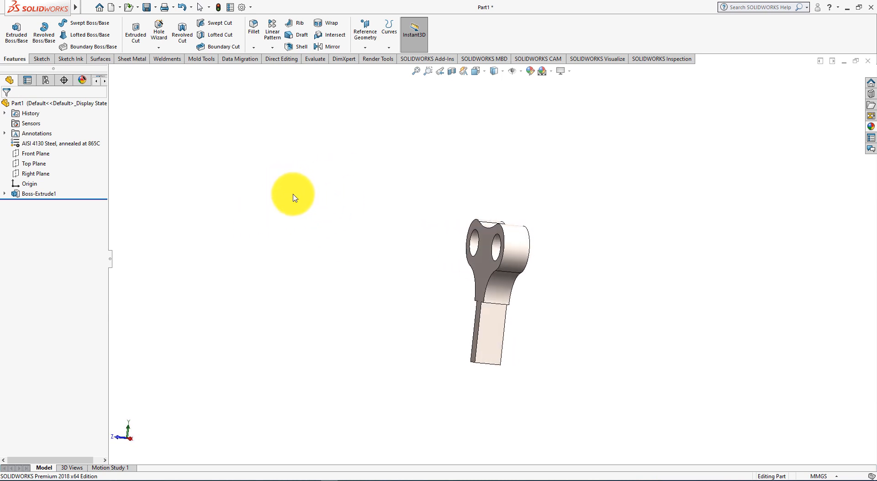
pyautogui.click(489, 336)
pyautogui.click(526, 312)
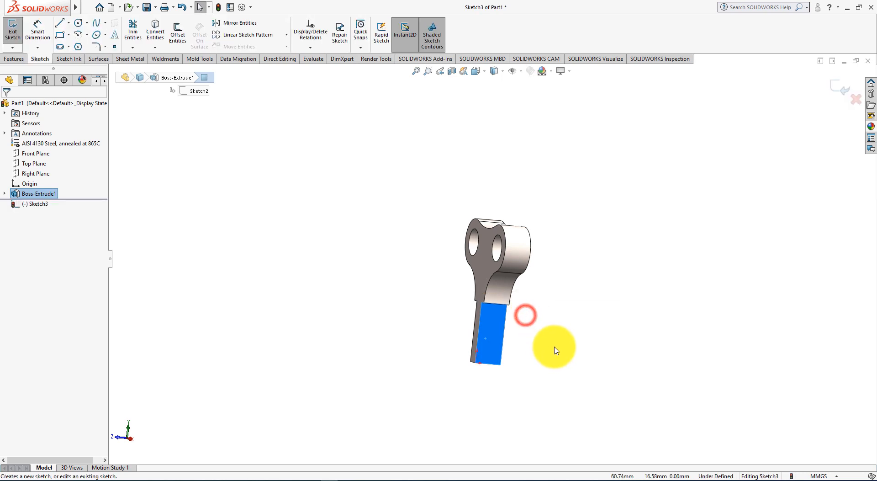
pyautogui.hotkey('ctrl', '8')
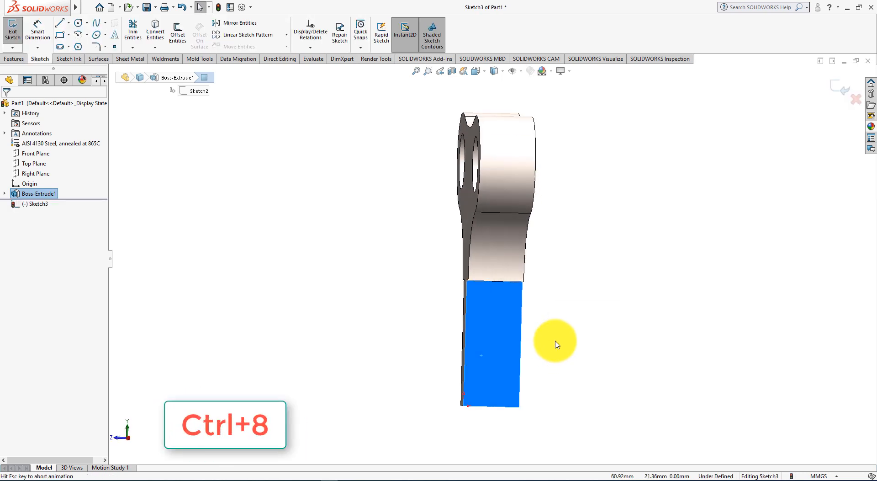
pyautogui.click(551, 344)
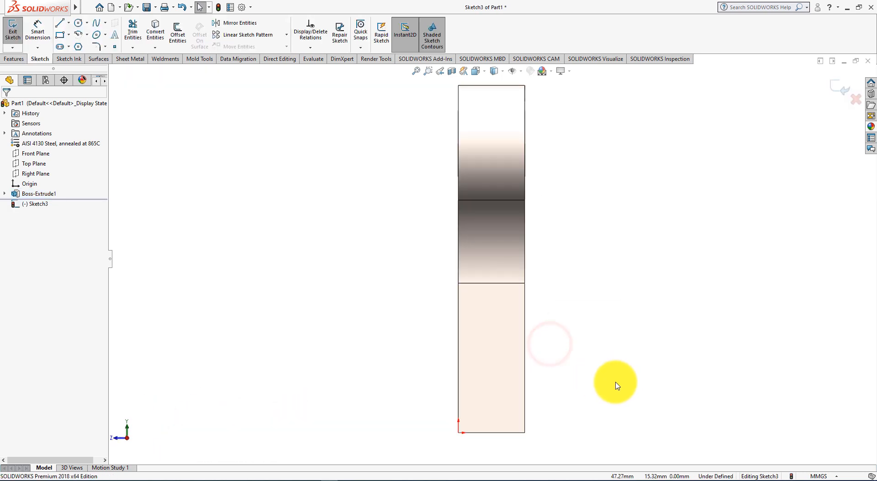
# Step: Sketch a corner rectangle for the slot inside the stem's side face, with its top about 28 mm above the bottom edge
pyautogui.hotkey('alt', 'Tab')
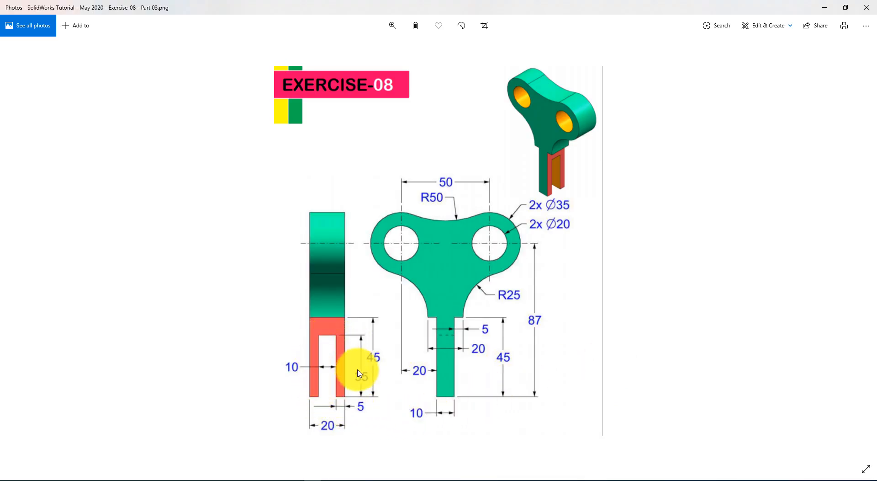
pyautogui.hotkey('alt', 'Tab')
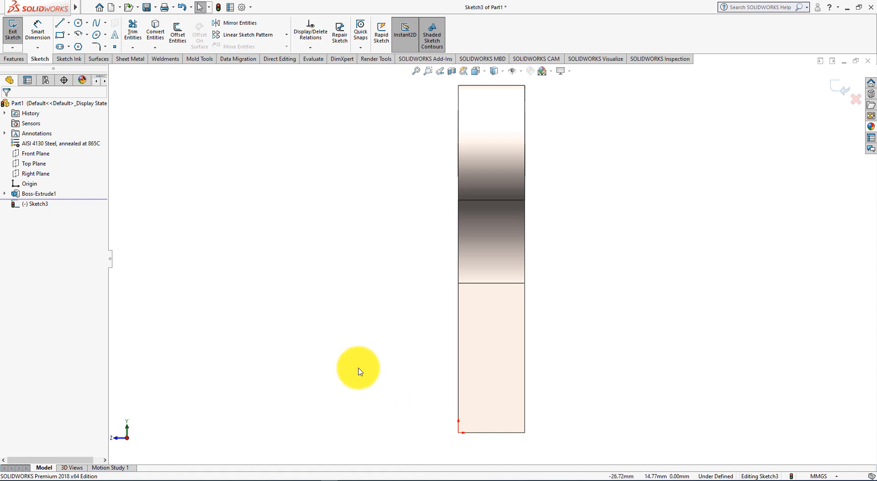
pyautogui.click(60, 35)
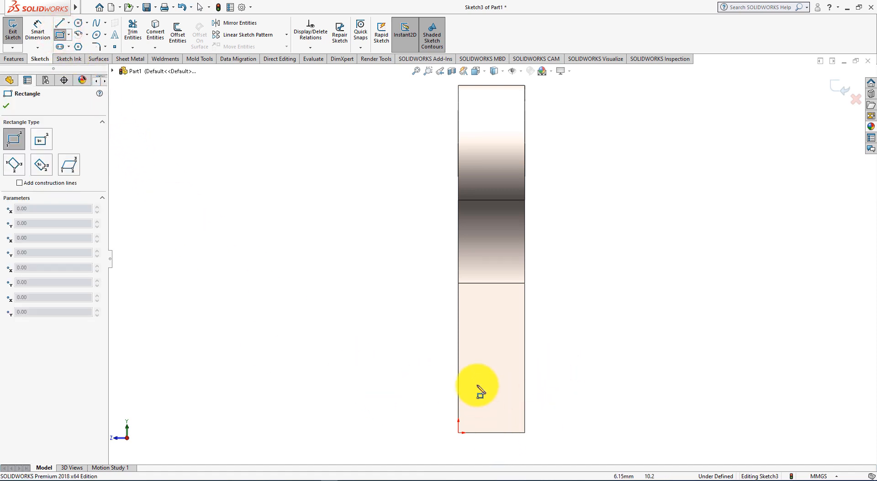
pyautogui.click(474, 340)
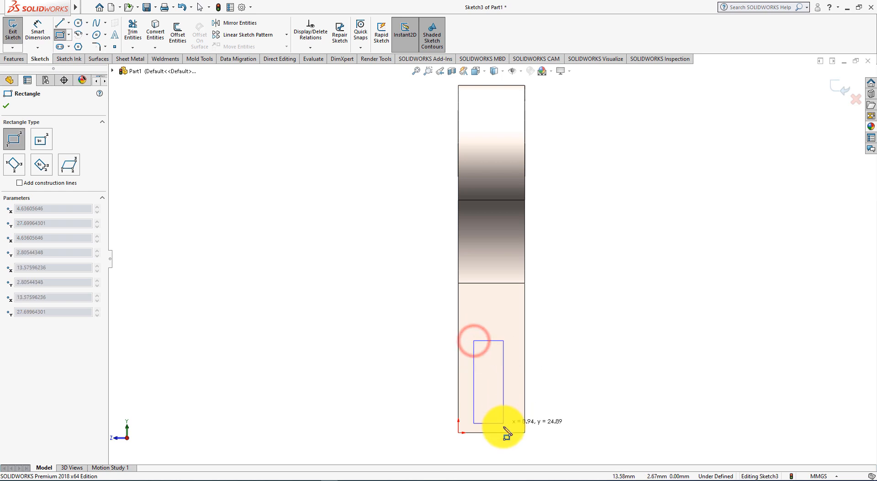